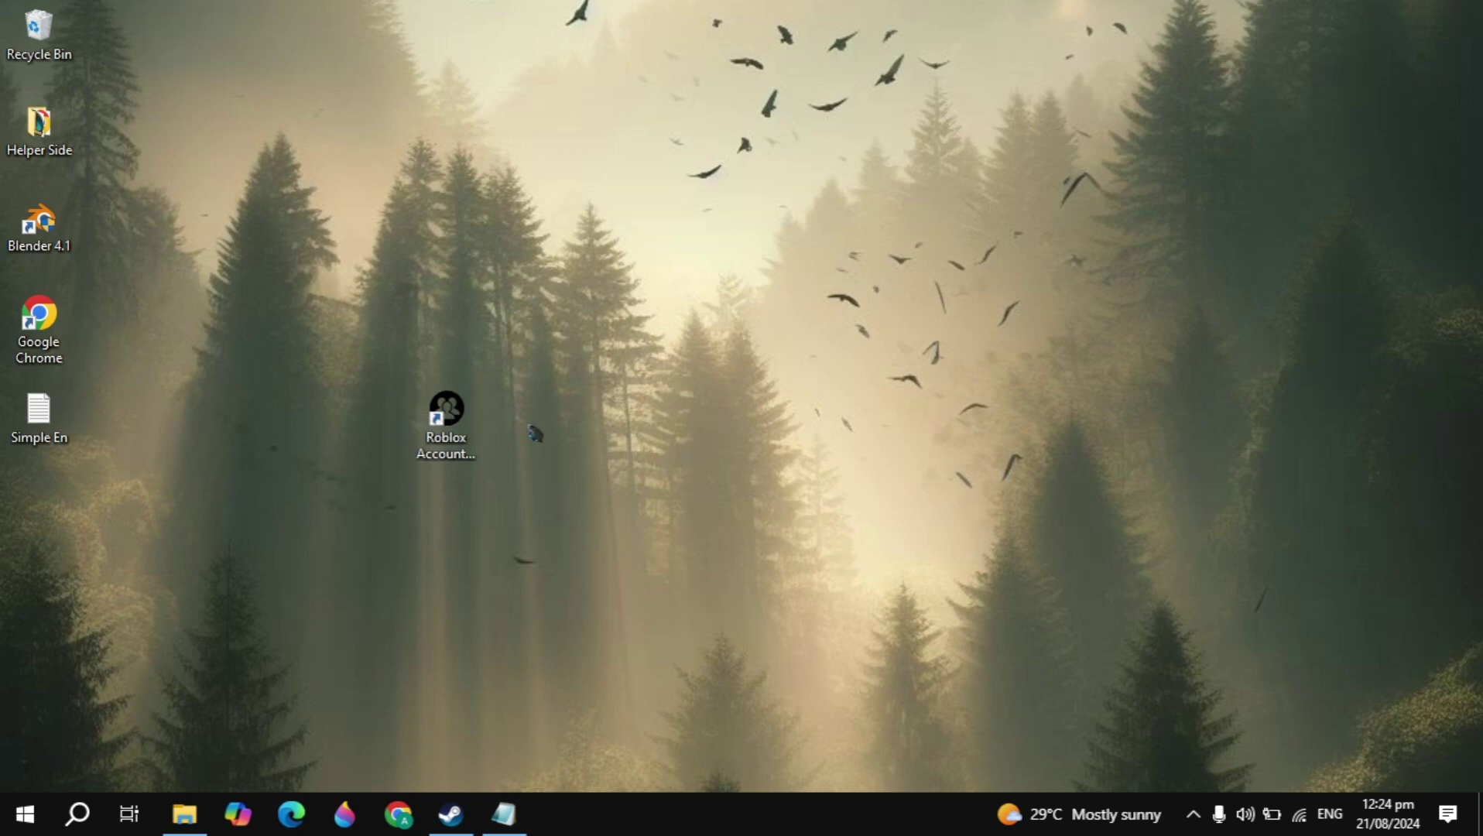
- After the virus-blocked launch error, go to Settings > Update & Security > Windows Security
{"action": "double_click", "coordinate": [479, 426]}
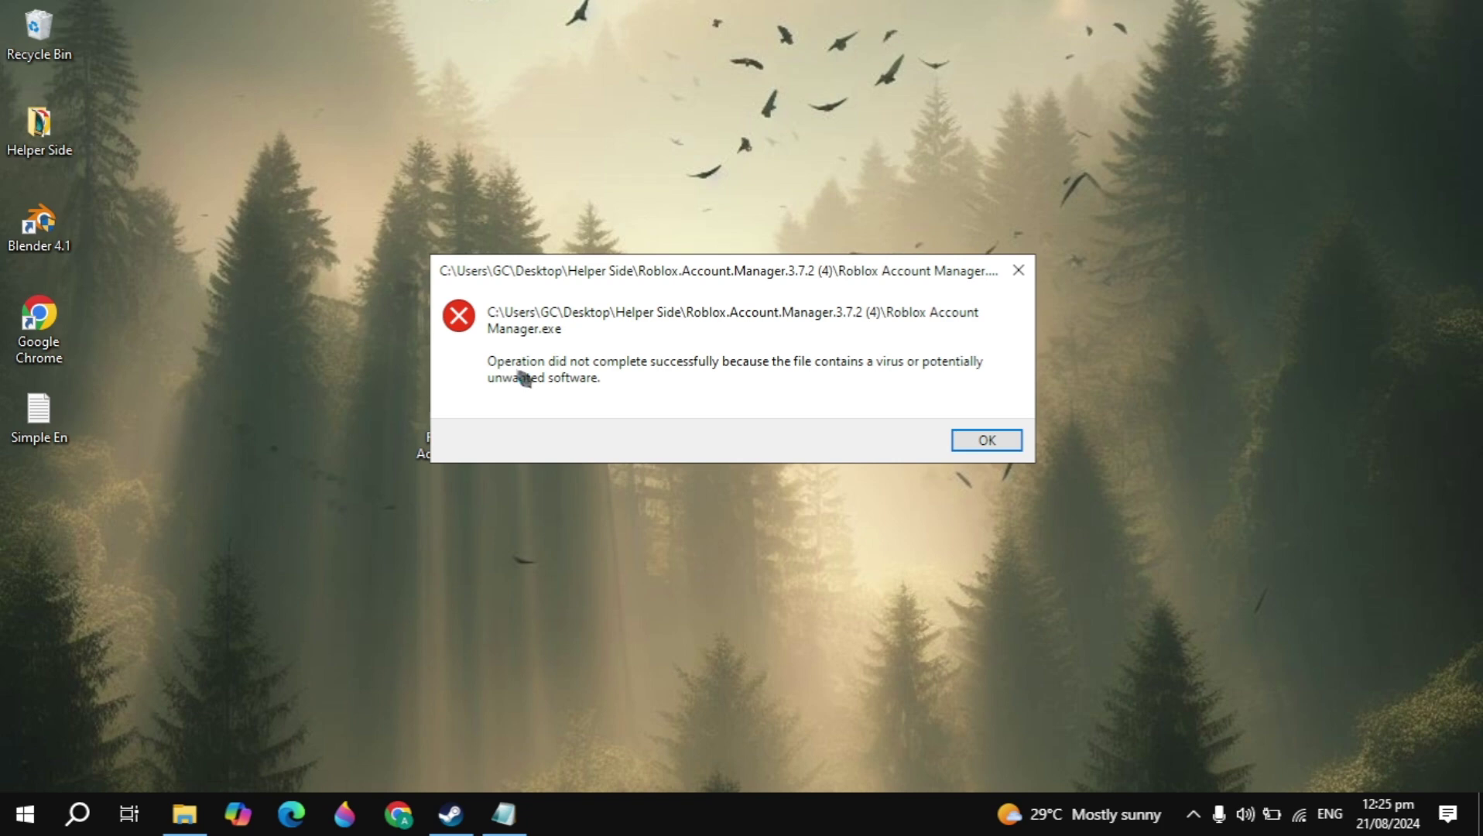
{"action": "left_click", "coordinate": [994, 444]}
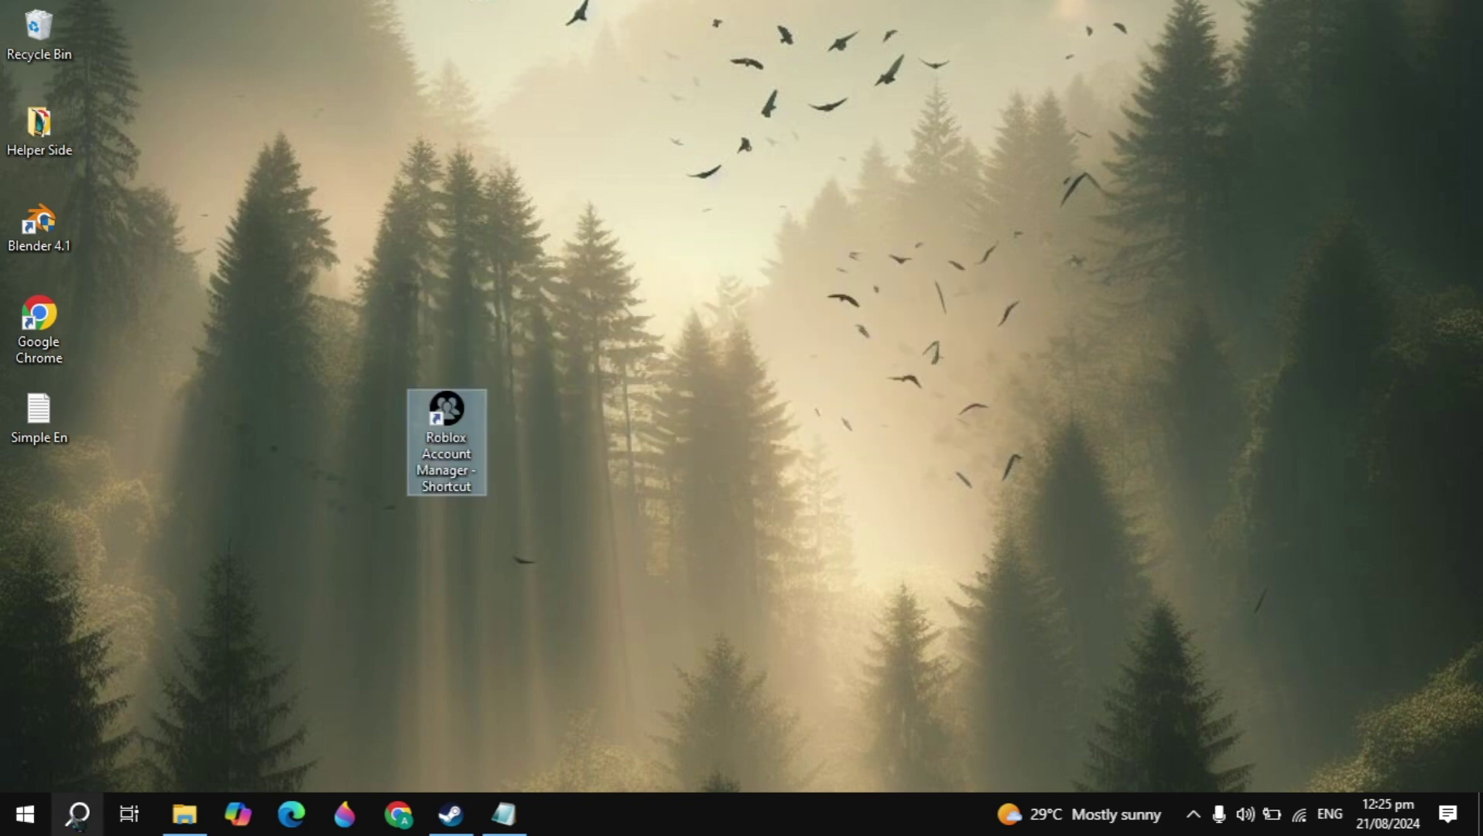
{"action": "left_click", "coordinate": [78, 814]}
{"action": "type", "text": "set"}
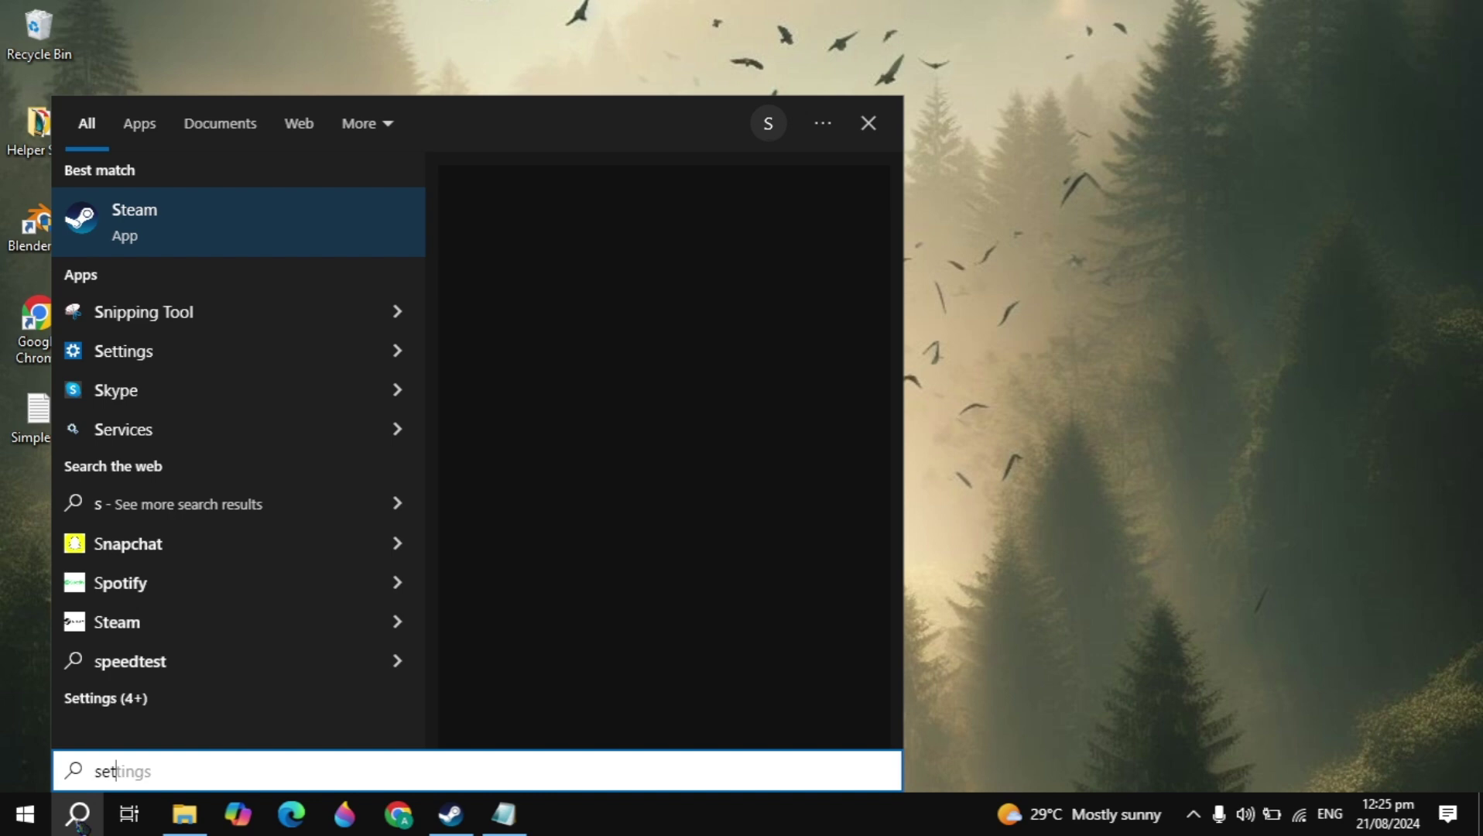
{"action": "type", "text": "t"}
{"action": "key", "text": "Return"}
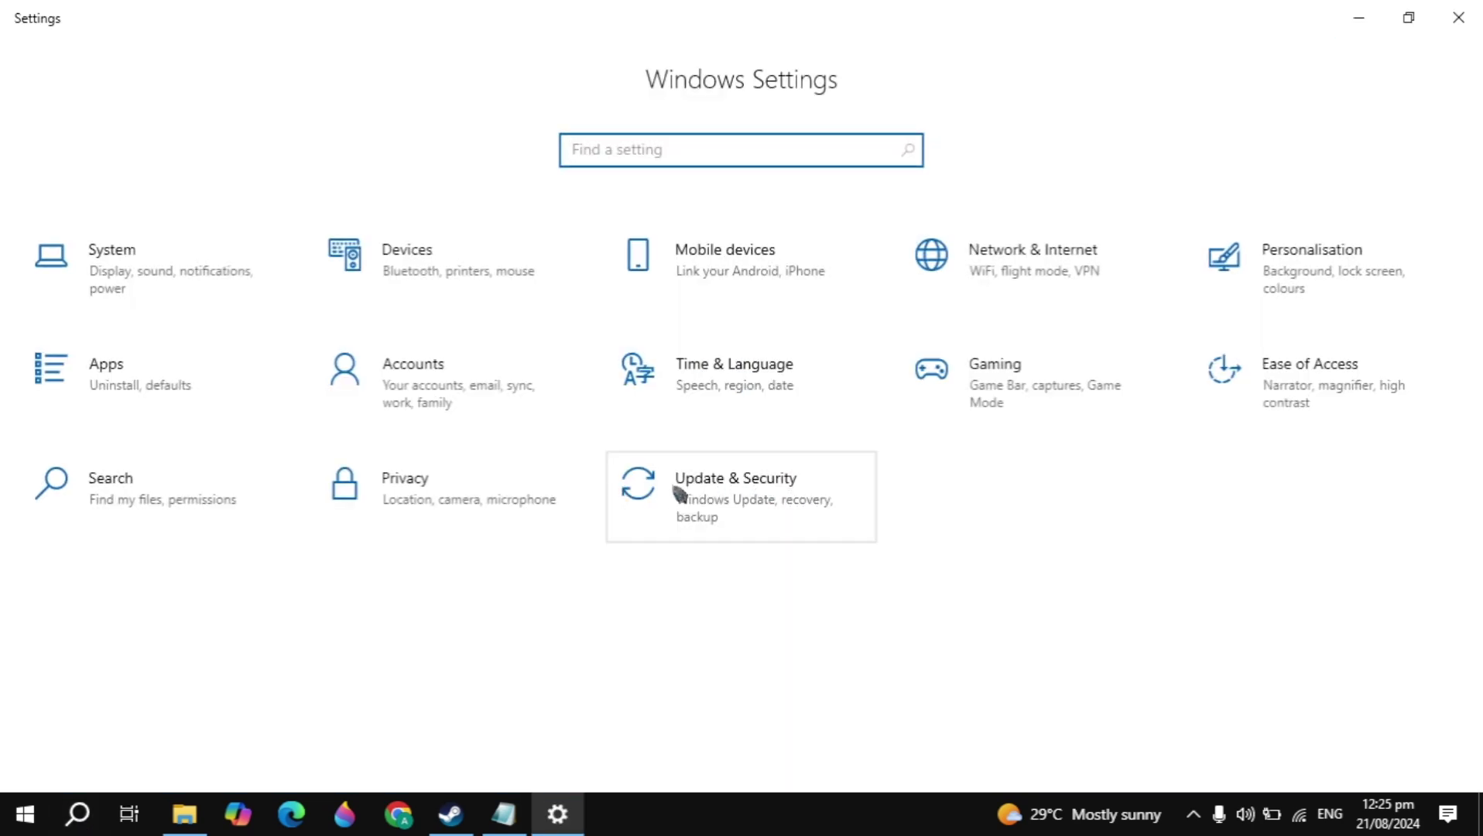
{"action": "left_click", "coordinate": [678, 492]}
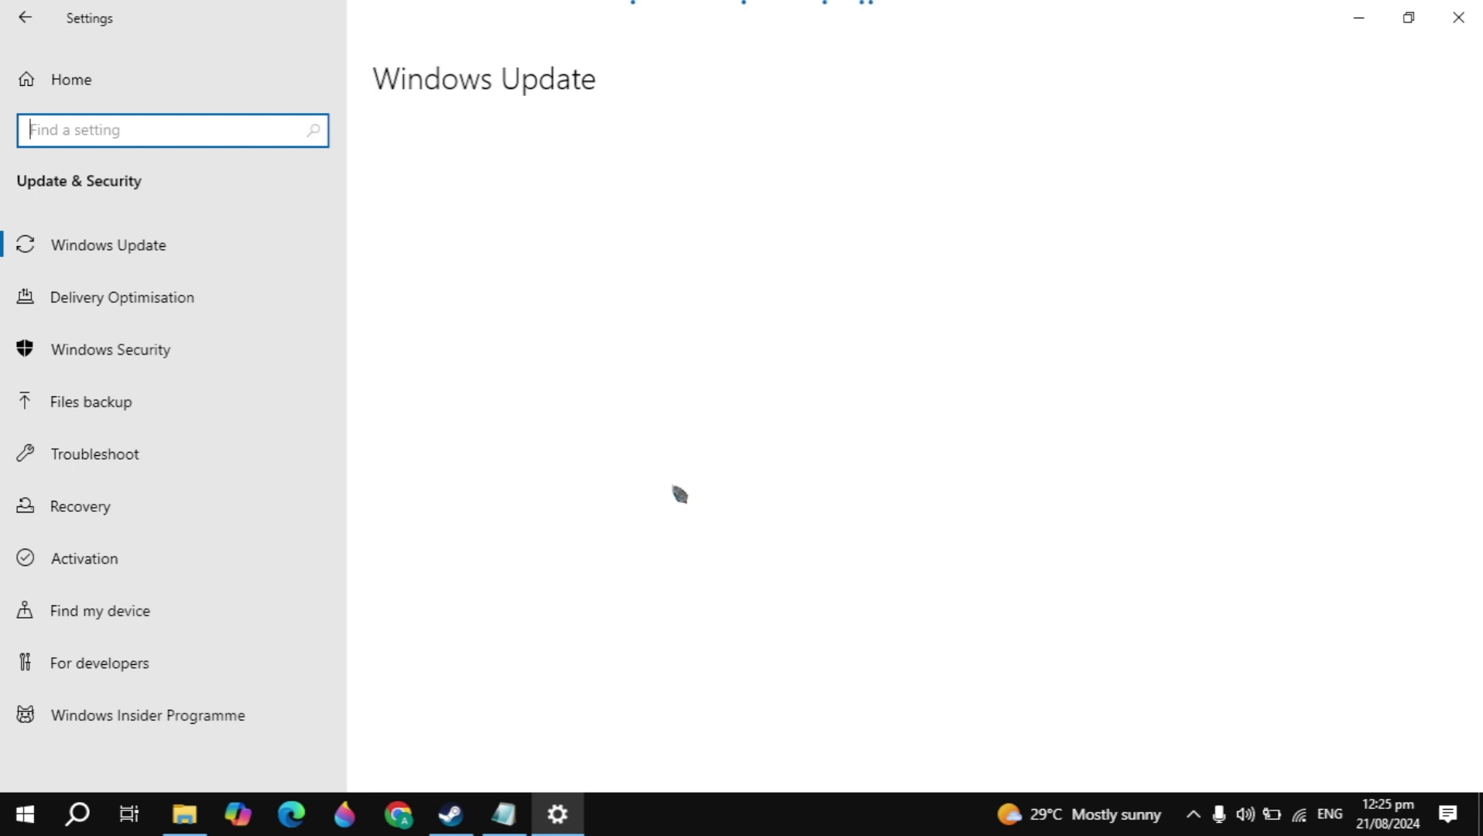
{"action": "left_click", "coordinate": [103, 351]}
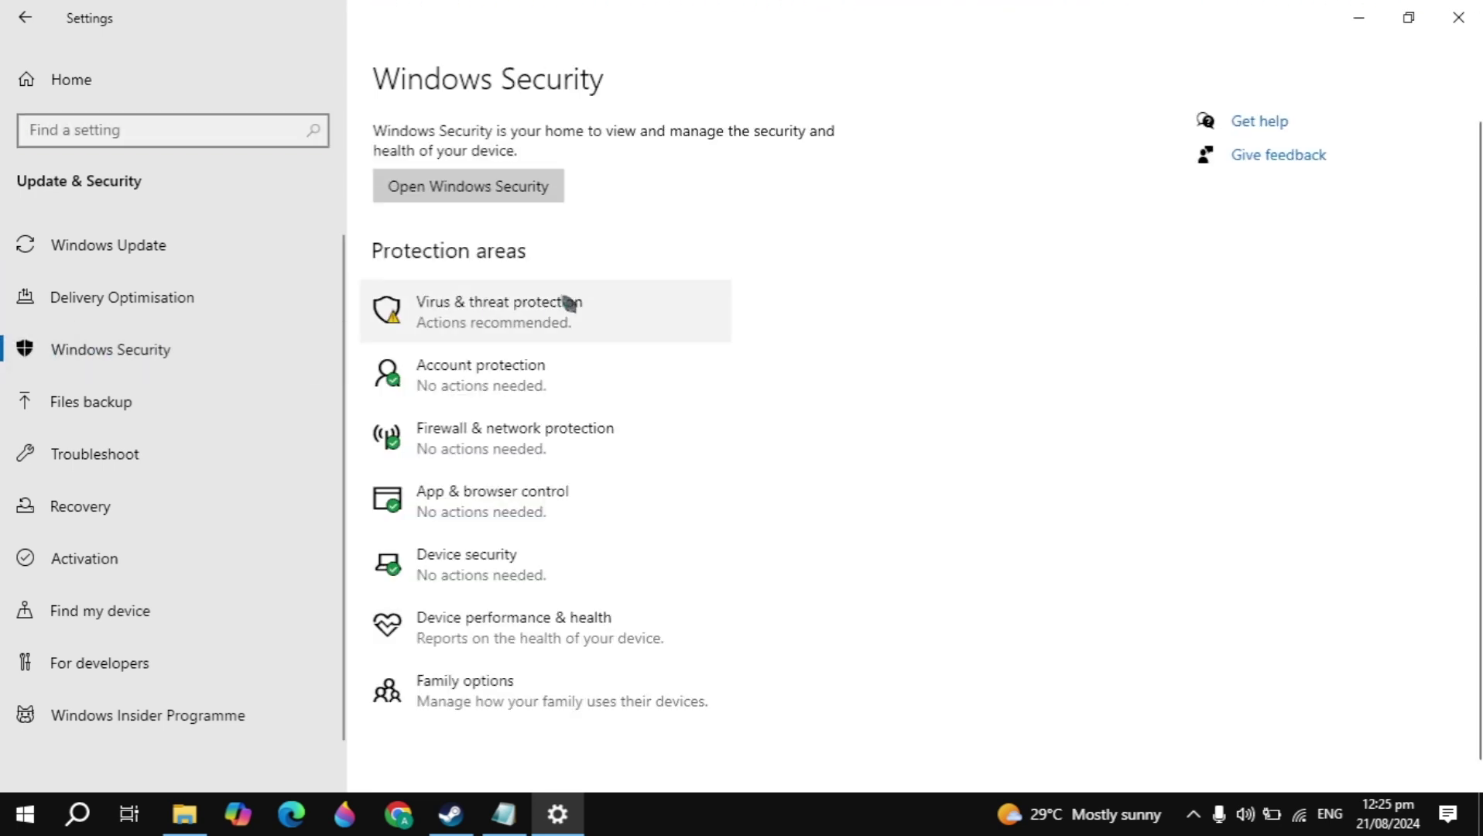
- Switch Real-time protection off in Virus & threat protection settings and close Windows Security
{"action": "left_click", "coordinate": [600, 320]}
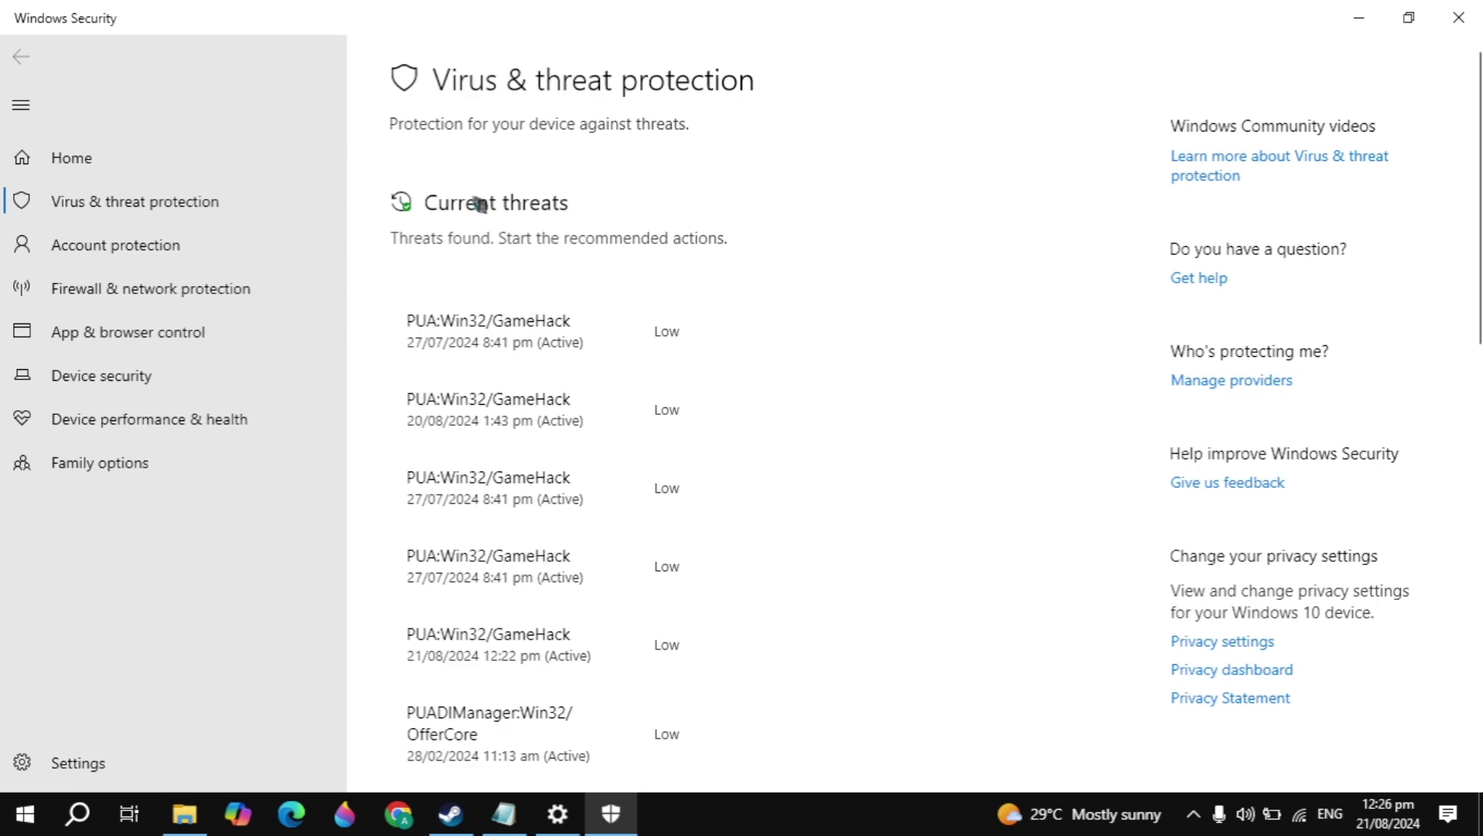
{"action": "scroll", "coordinate": [481, 205], "scroll_direction": "down", "scroll_amount": 3}
{"action": "scroll", "coordinate": [480, 205], "scroll_direction": "down", "scroll_amount": 2}
{"action": "scroll", "coordinate": [478, 204], "scroll_direction": "down", "scroll_amount": 3}
{"action": "scroll", "coordinate": [478, 204], "scroll_direction": "down", "scroll_amount": 1}
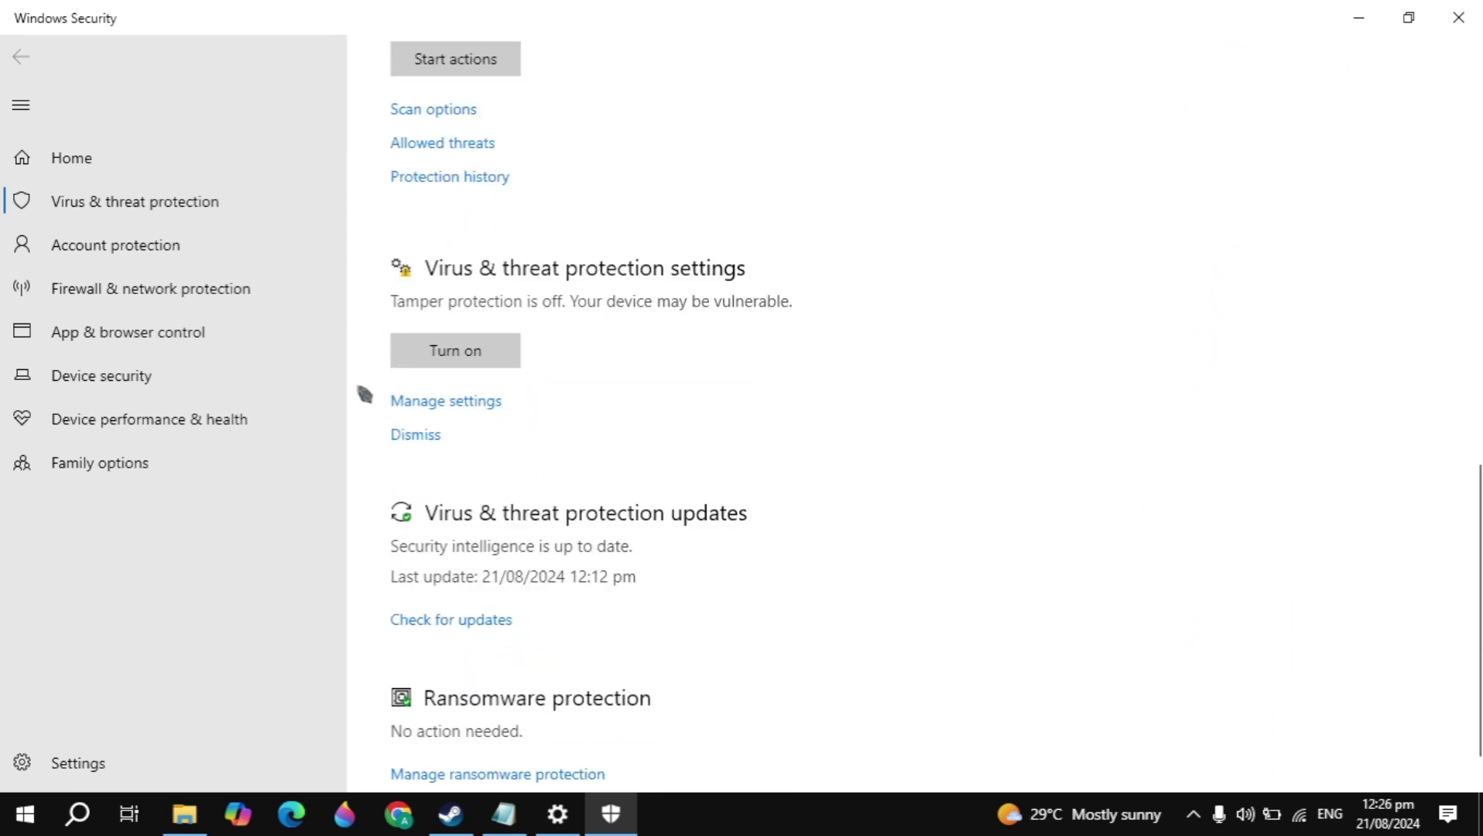
{"action": "left_click", "coordinate": [429, 406]}
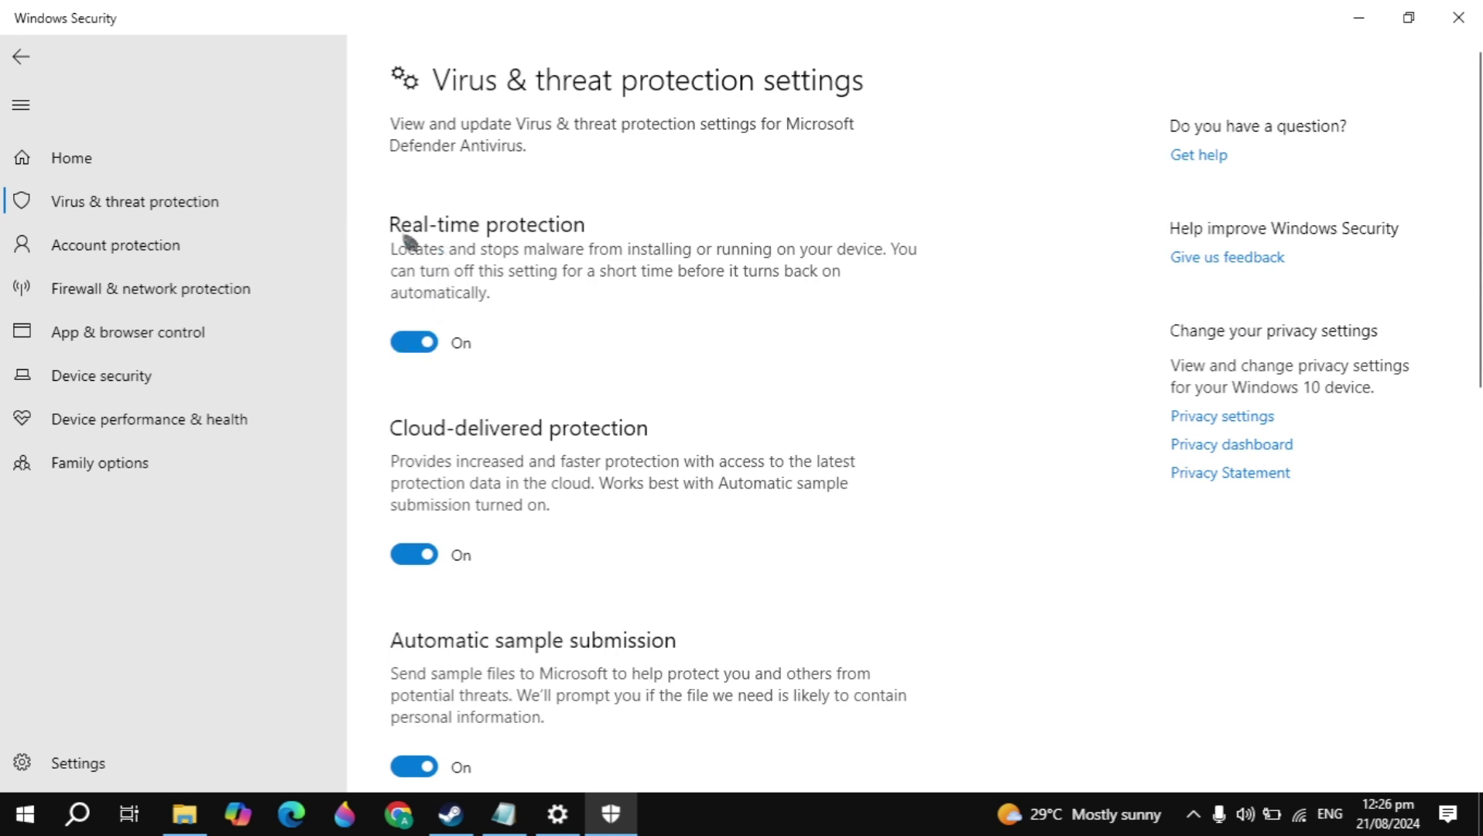
{"action": "left_click", "coordinate": [417, 343]}
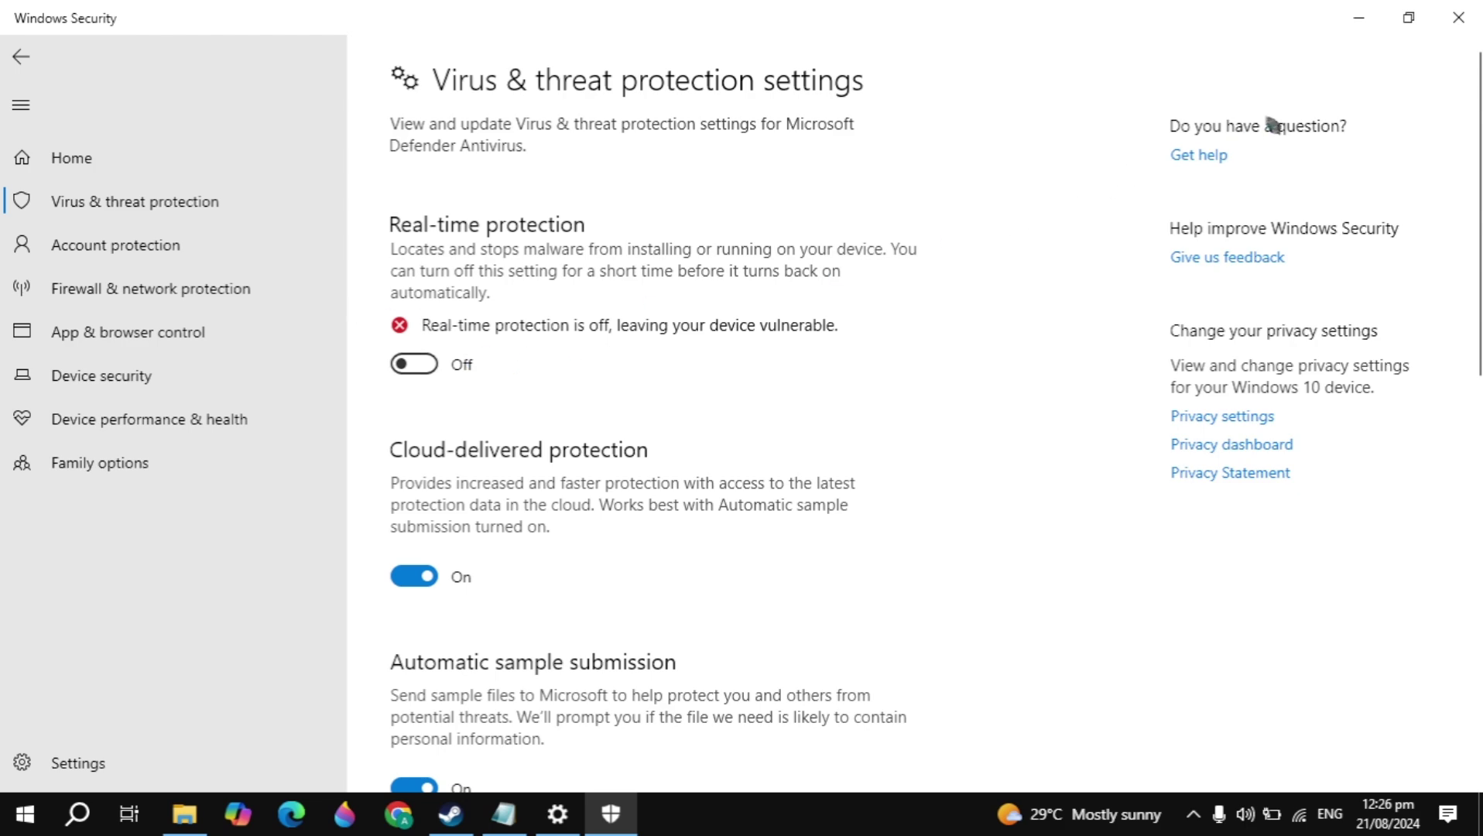
{"action": "left_click", "coordinate": [1458, 18]}
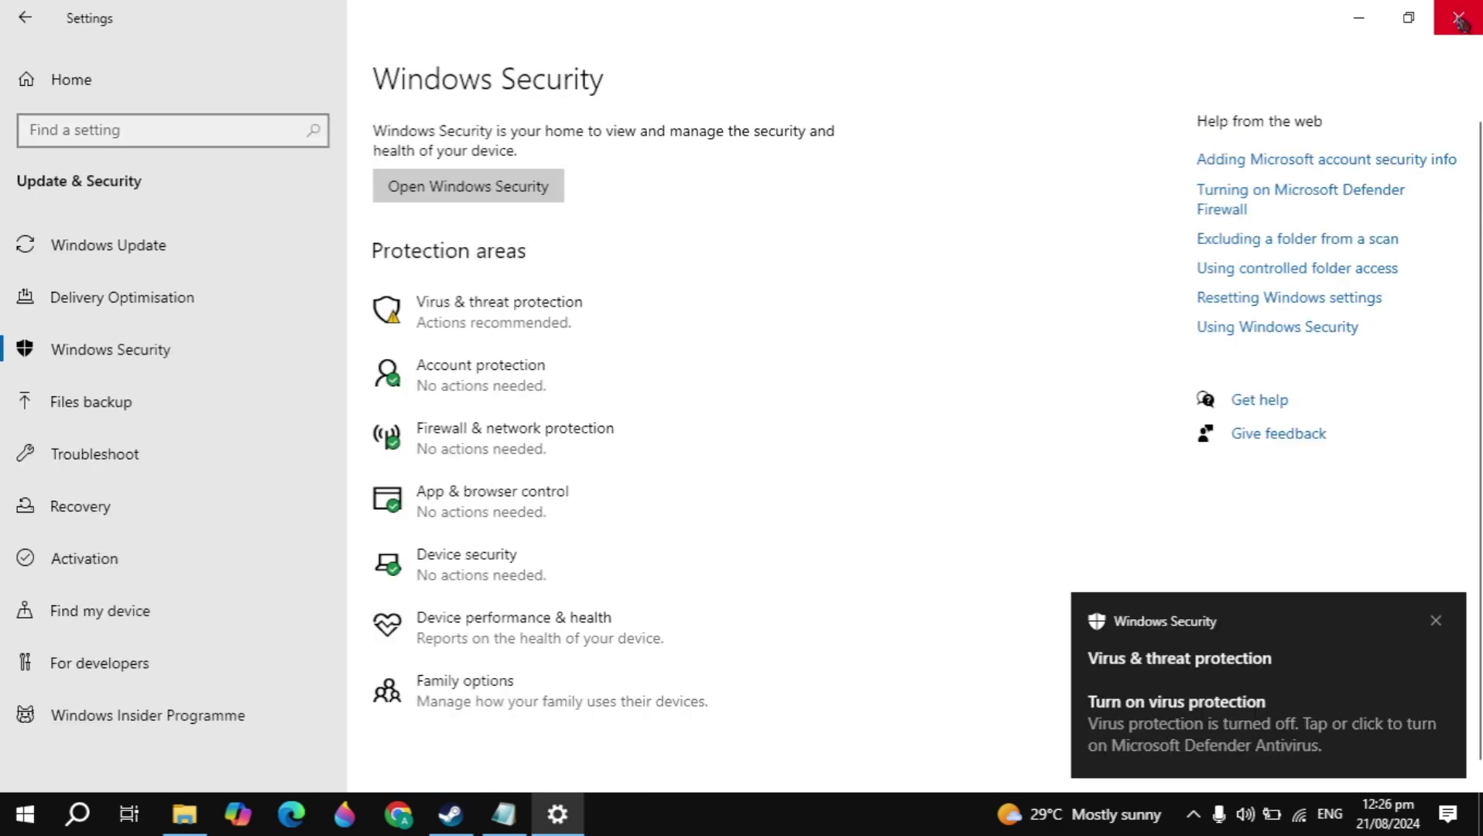
- Close Settings, retry the still-blocked launch, then delete the Roblox shortcut and old folder
{"action": "left_click", "coordinate": [1458, 17]}
{"action": "left_click", "coordinate": [1434, 621]}
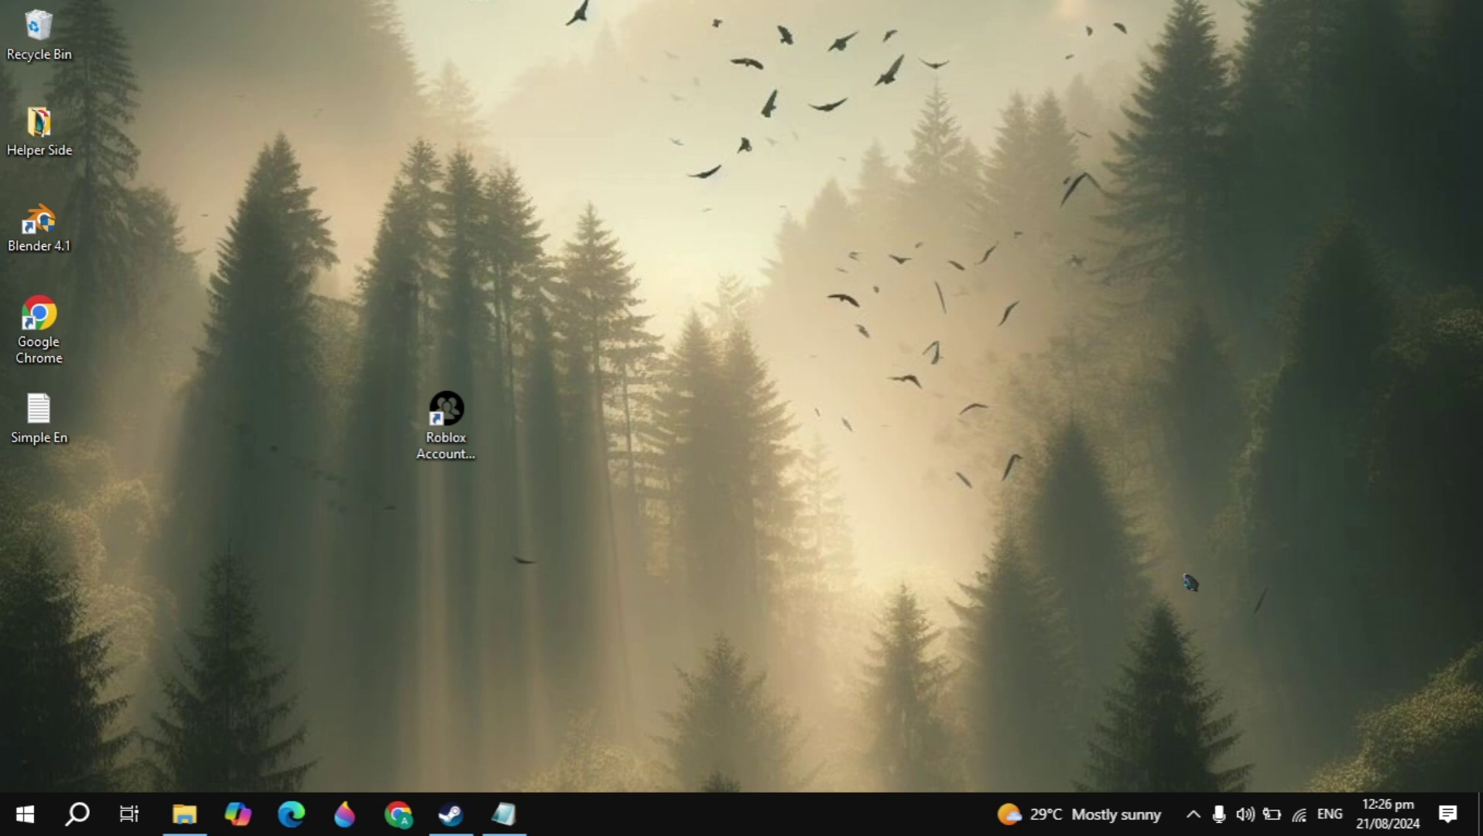
{"action": "double_click", "coordinate": [449, 427]}
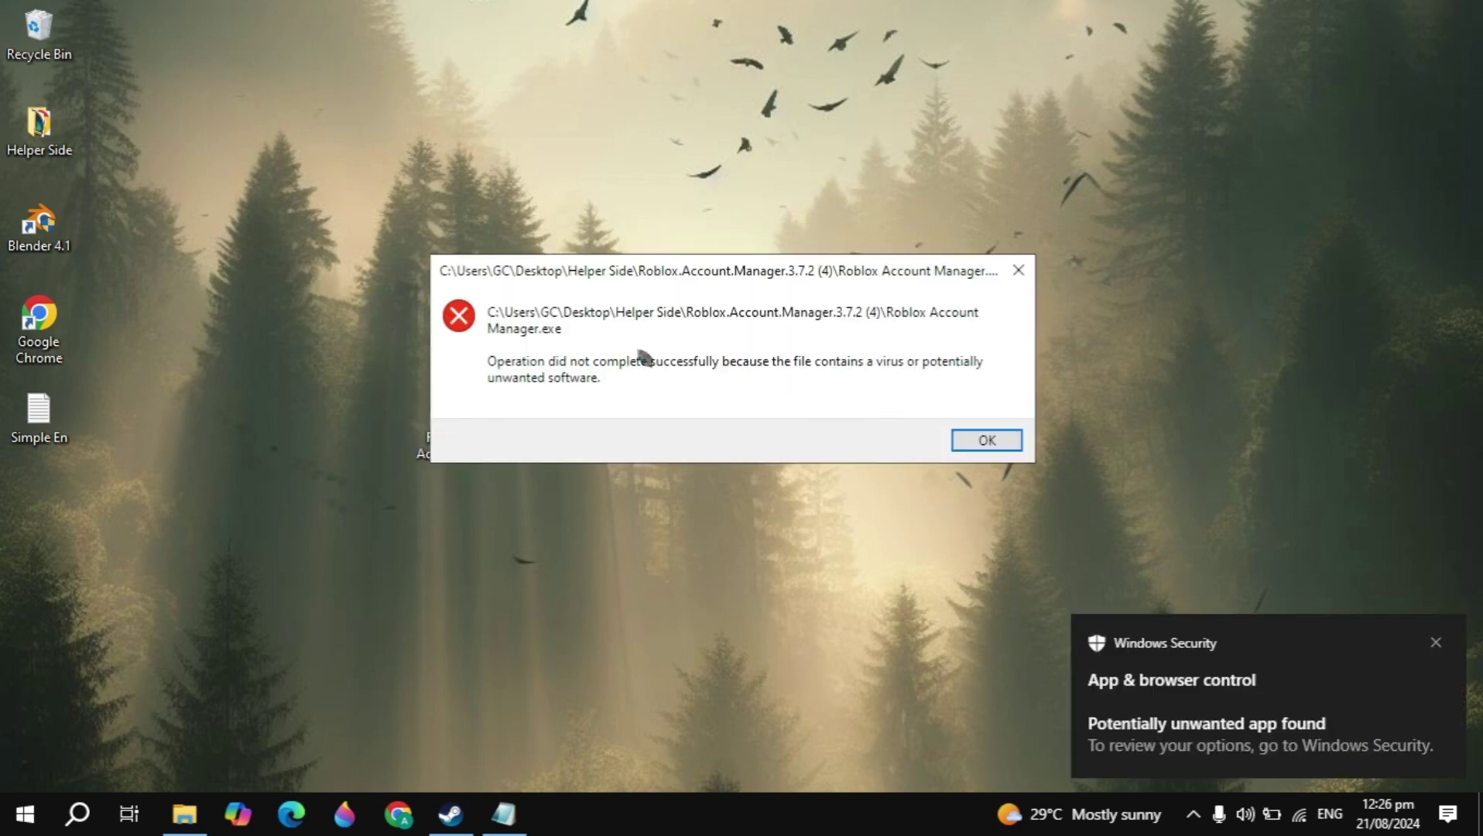
{"action": "left_click", "coordinate": [987, 442]}
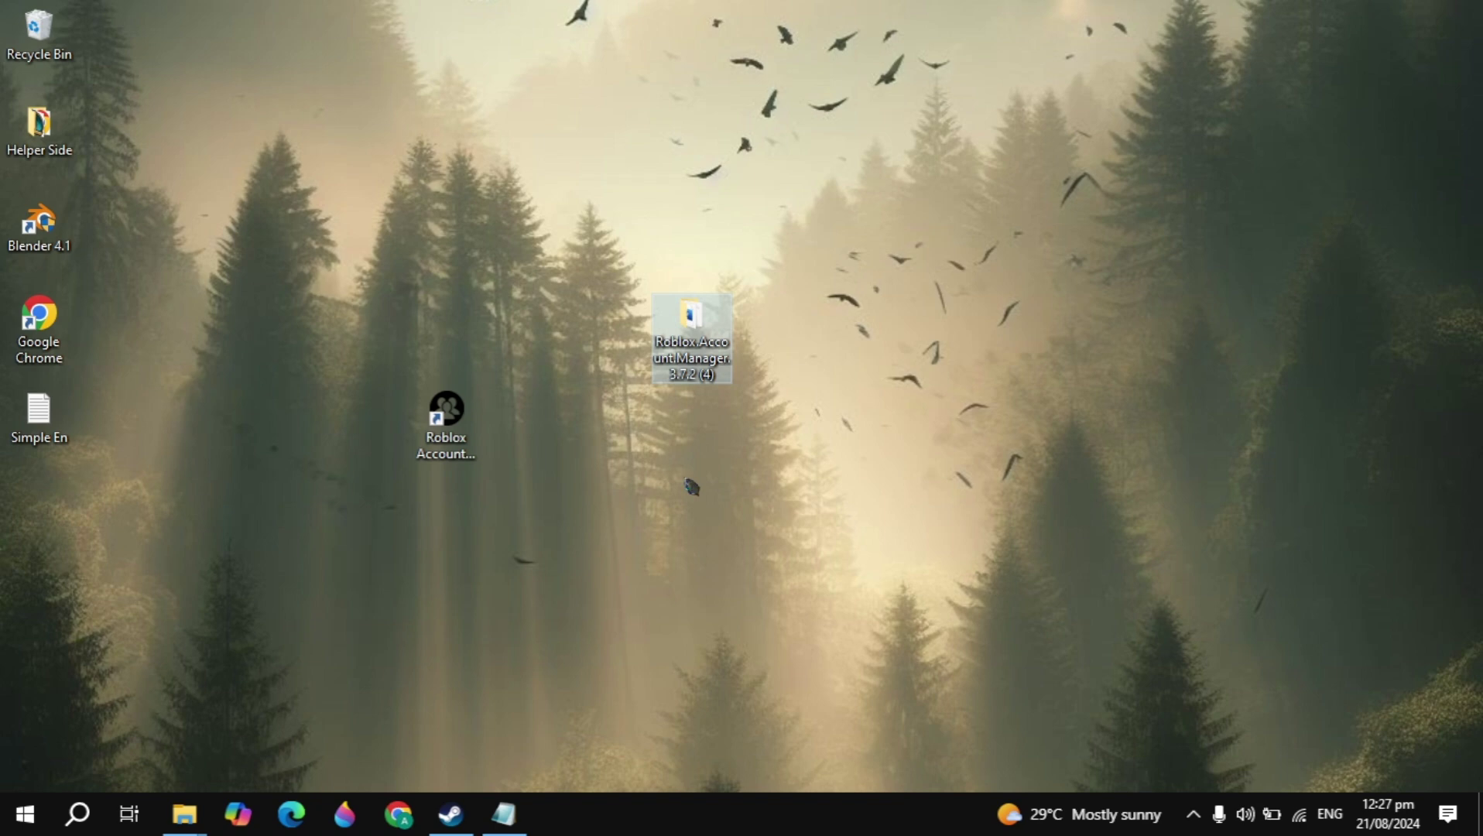
{"action": "left_click", "coordinate": [446, 425]}
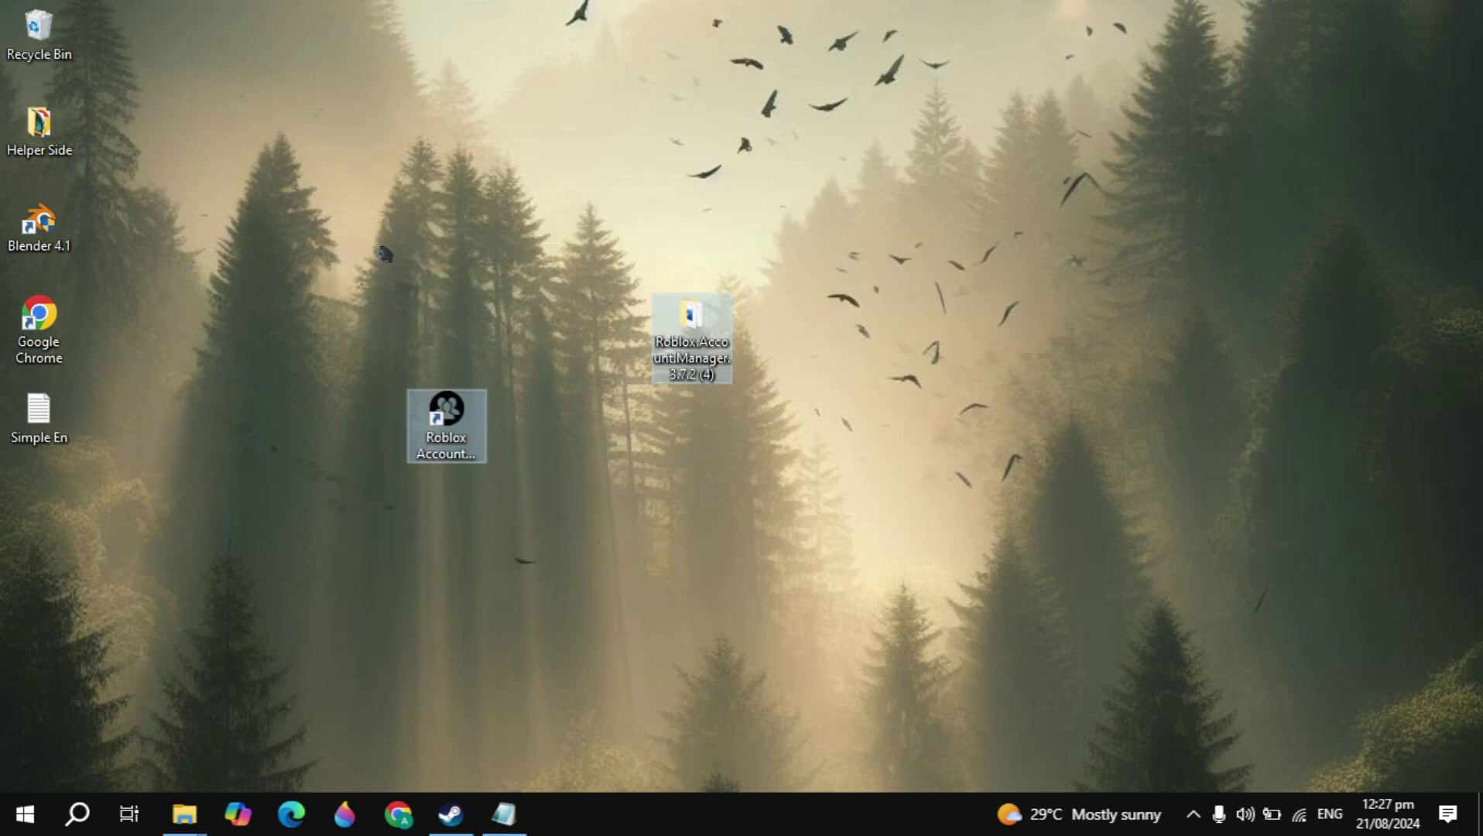
{"action": "key", "text": "Delete"}
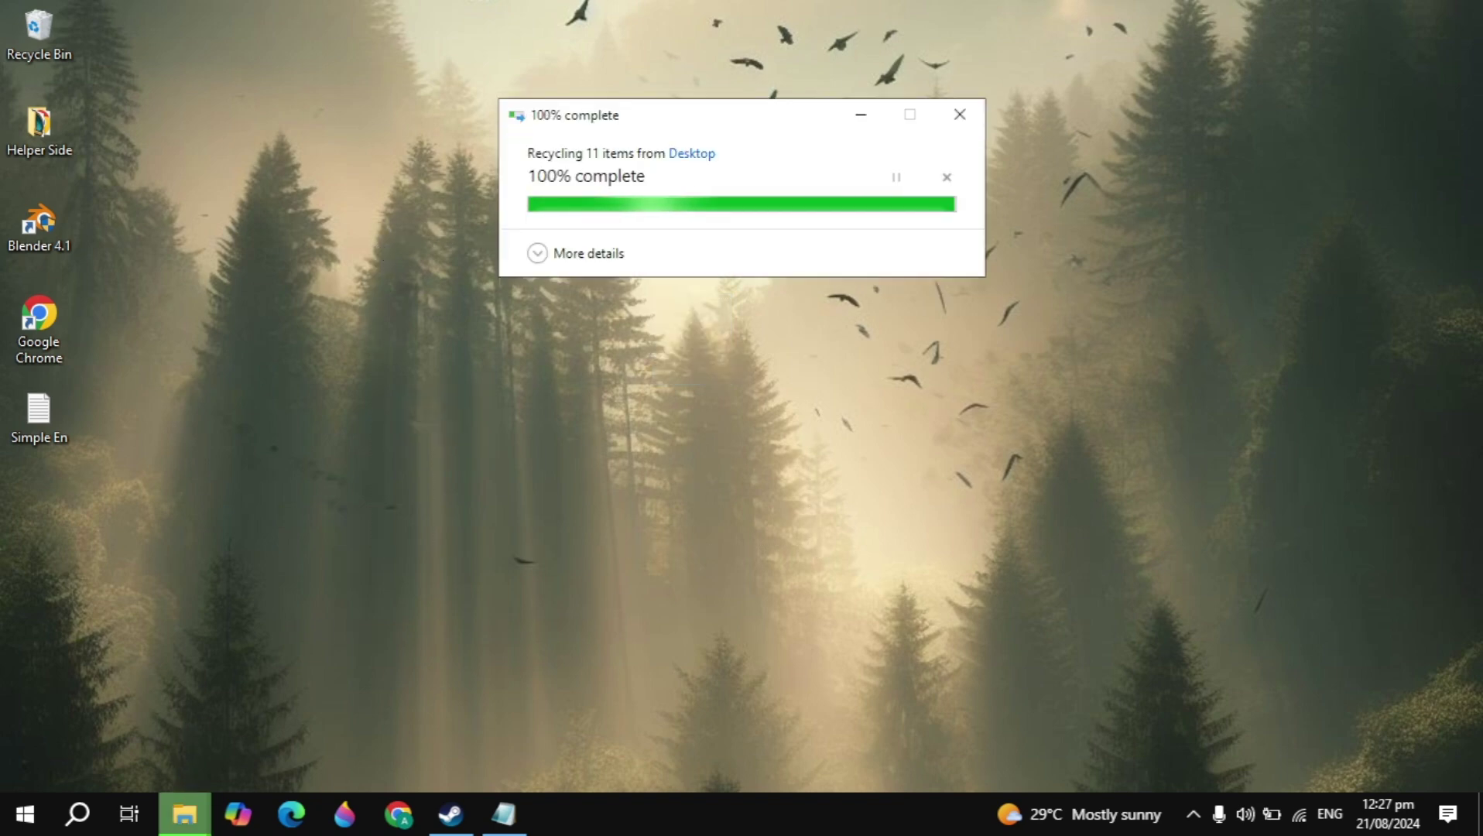
- Use WinRAR's Extract files… to unpack the archive into new Desktop folder Roblox.Account.Manager.3.7.2 (4)
{"action": "left_click", "coordinate": [864, 335]}
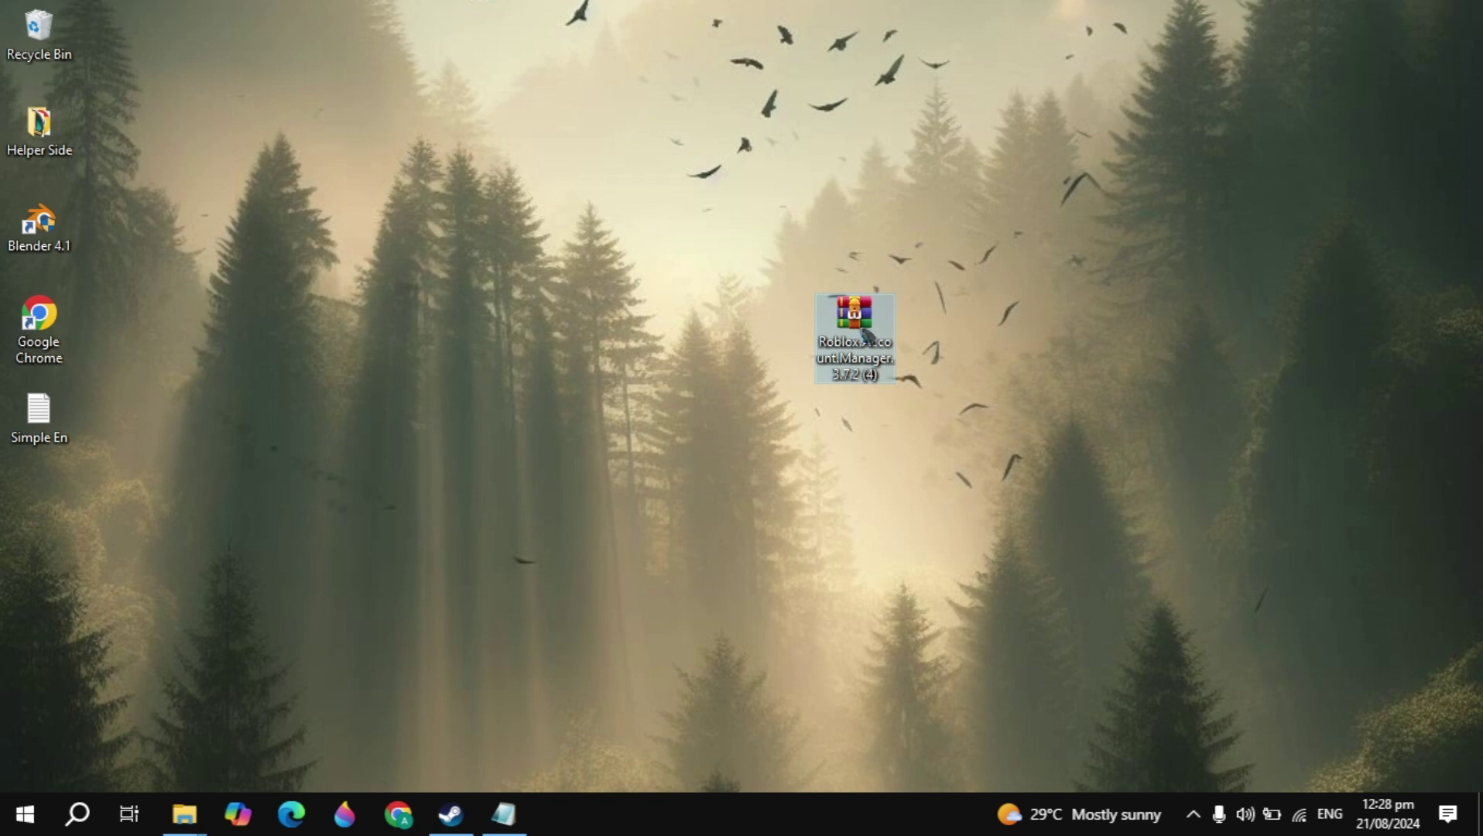
{"action": "right_click", "coordinate": [864, 334]}
{"action": "left_click", "coordinate": [910, 415]}
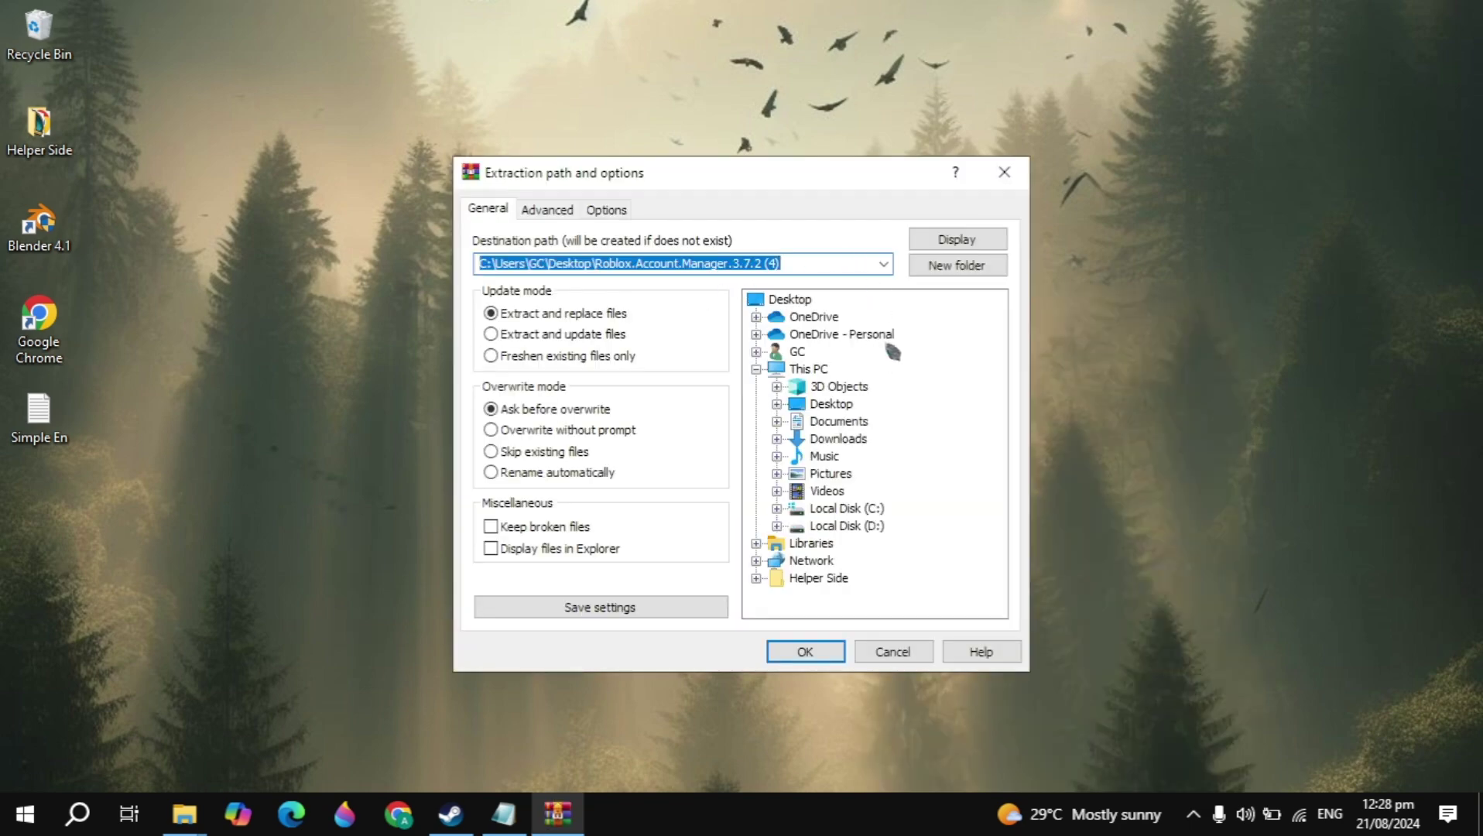
{"action": "left_click", "coordinate": [831, 403]}
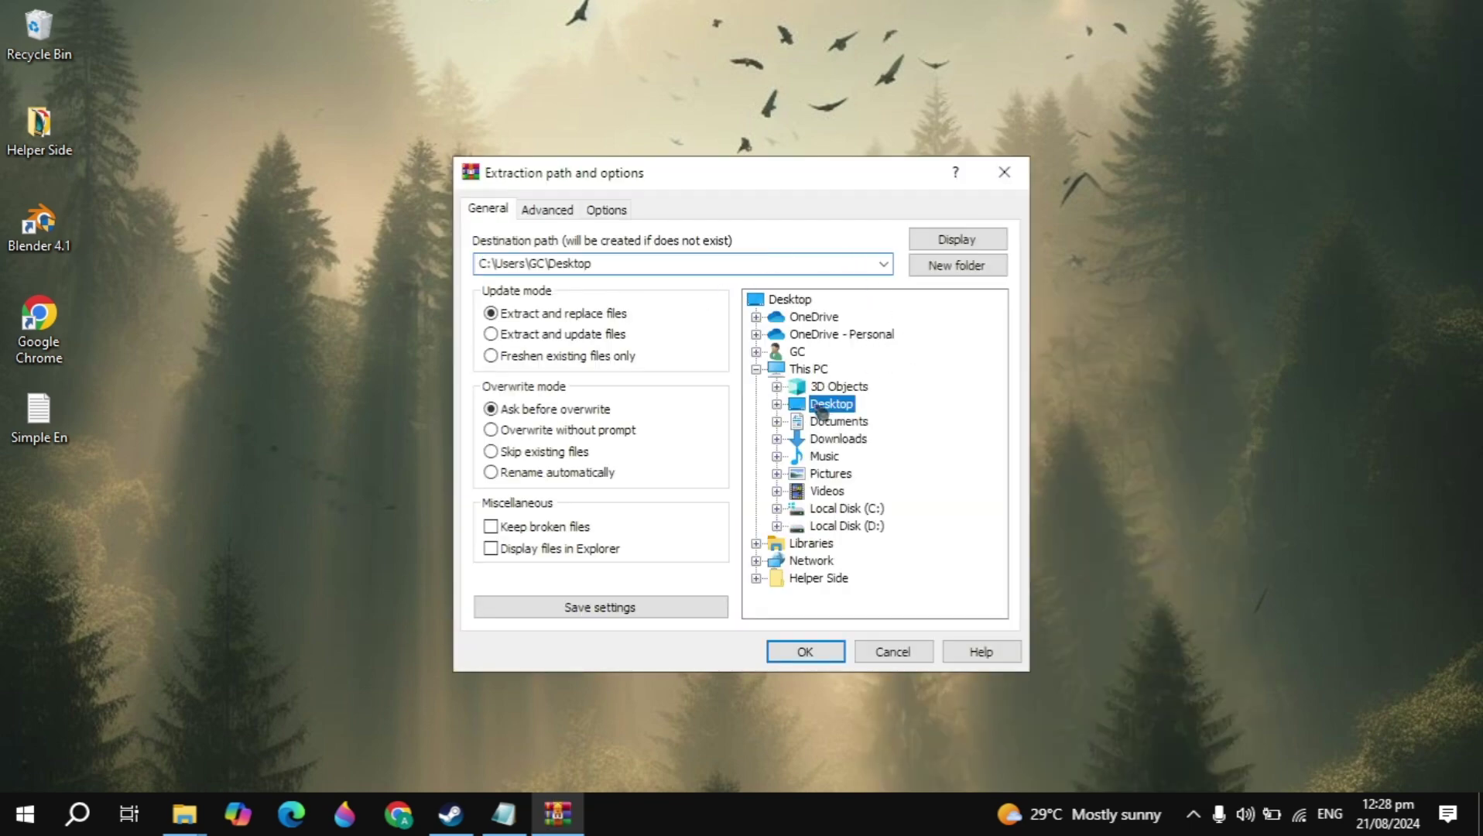
{"action": "left_click", "coordinate": [977, 268]}
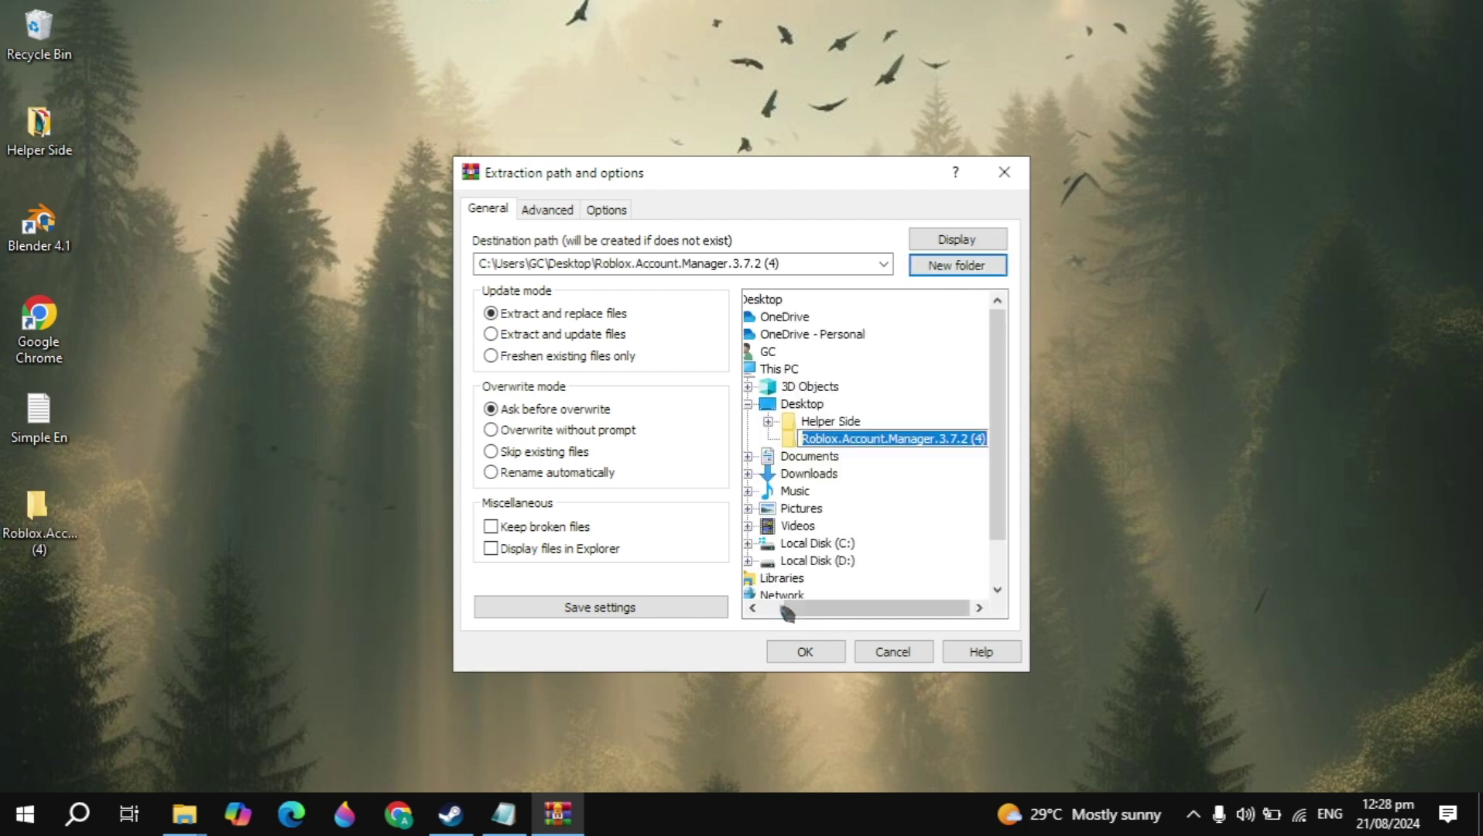
{"action": "key", "text": "Return"}
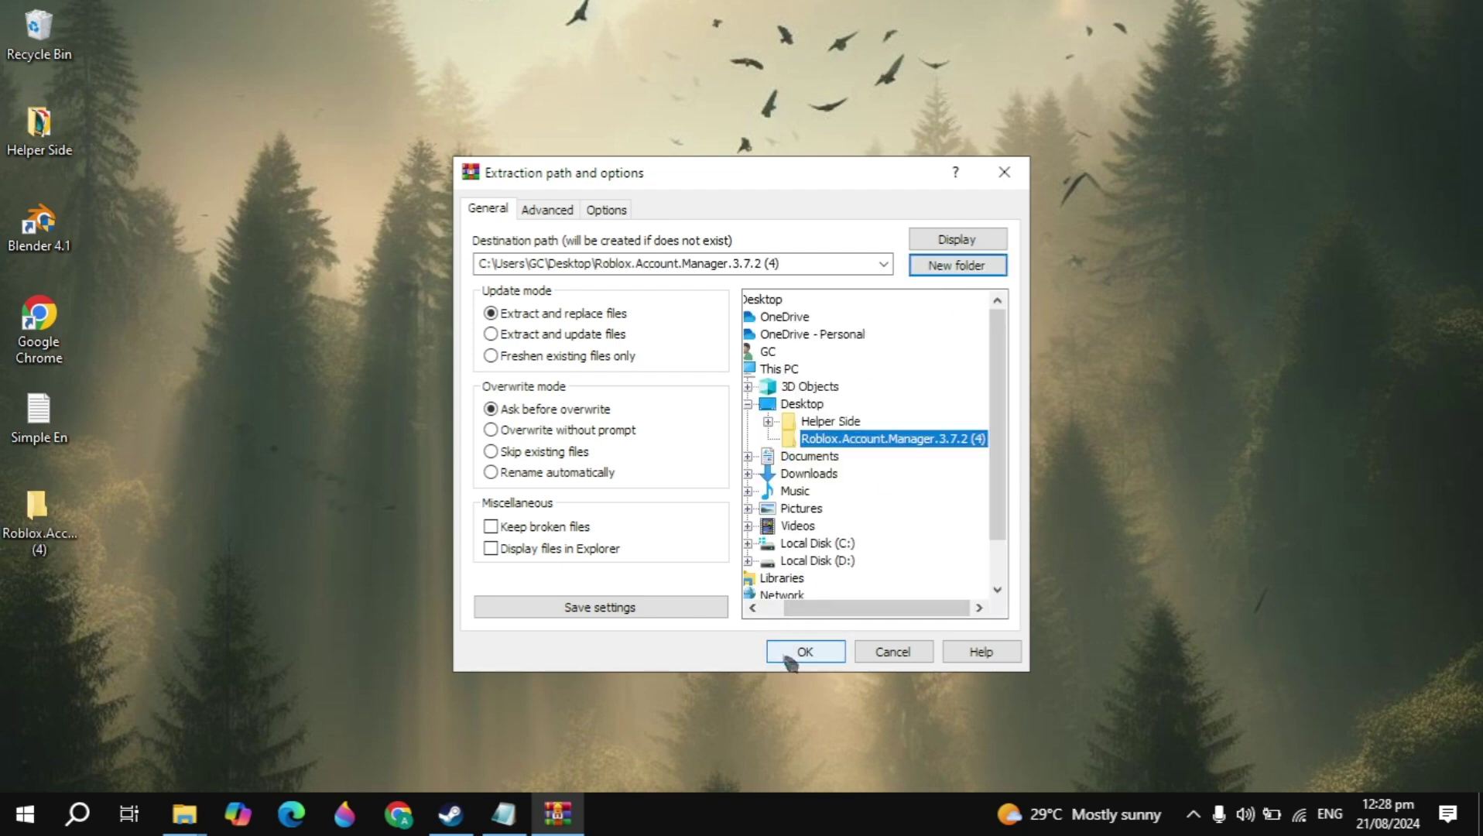
{"action": "left_click", "coordinate": [787, 647]}
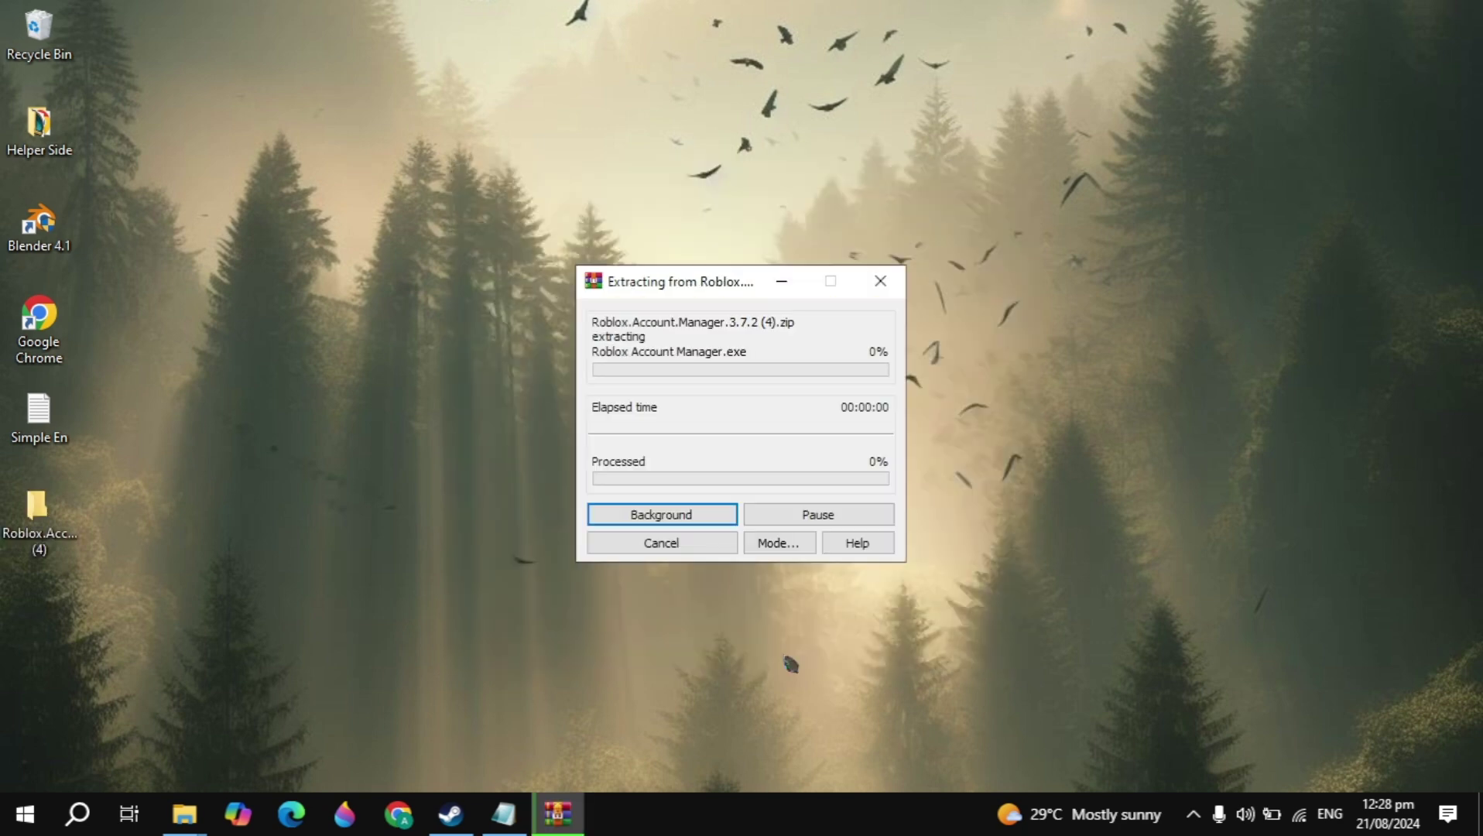
- Run Roblox Account Manager from the extracted folder, choose Default Encryption, then close and relaunch it
{"action": "double_click", "coordinate": [58, 516]}
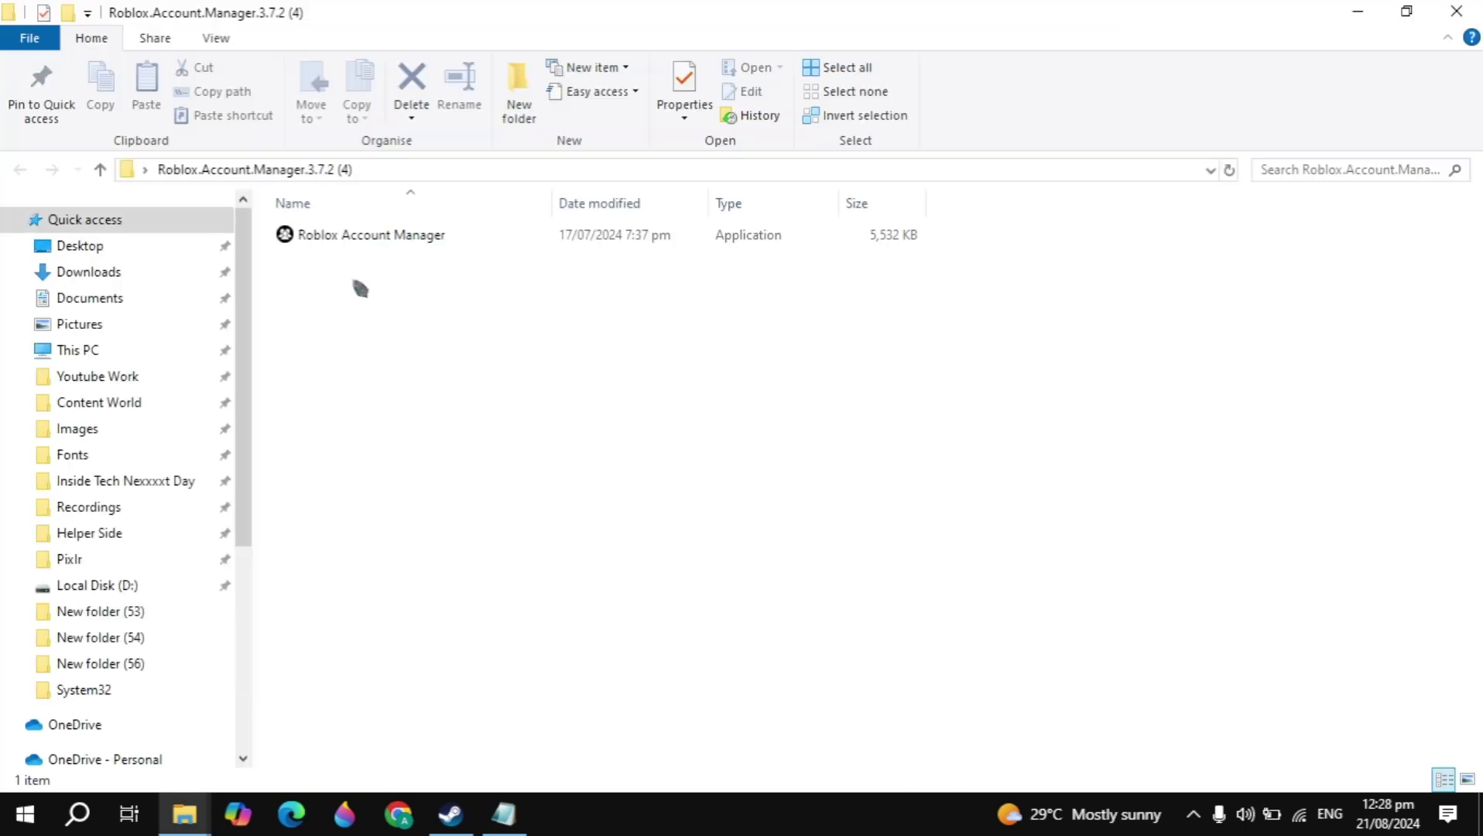
{"action": "double_click", "coordinate": [383, 237]}
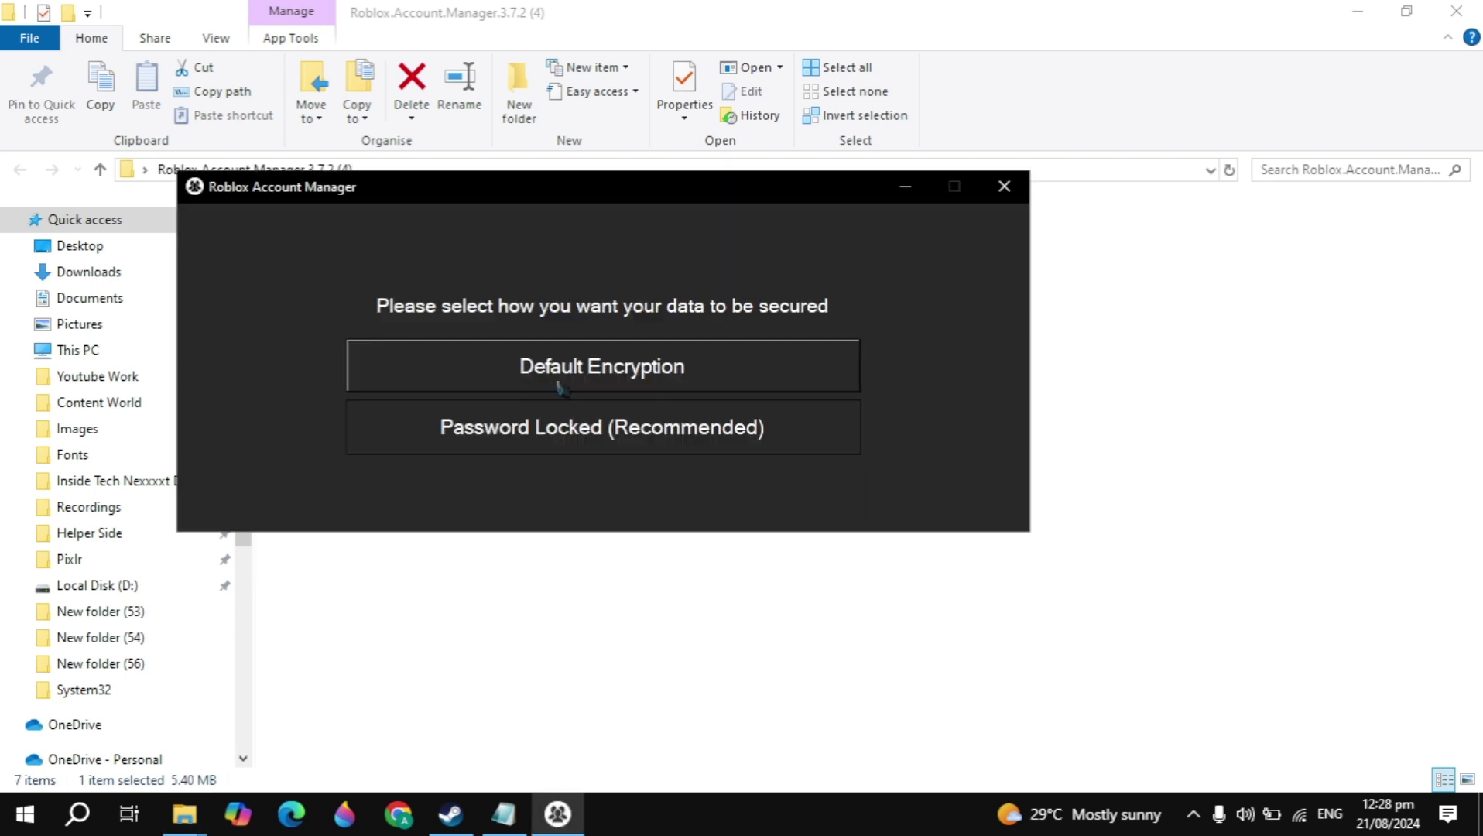
{"action": "left_click", "coordinate": [604, 388]}
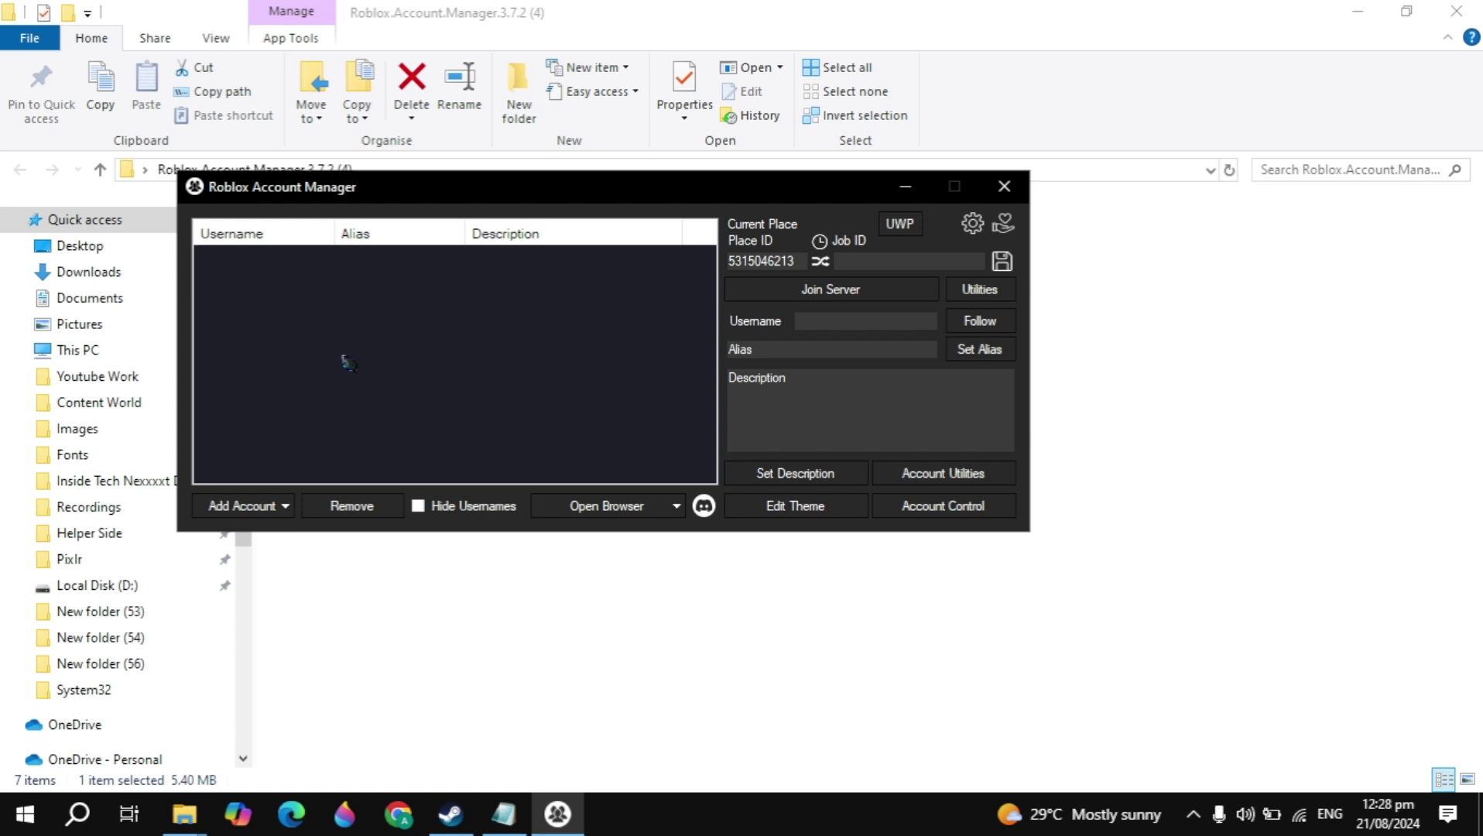
{"action": "left_click", "coordinate": [1004, 187]}
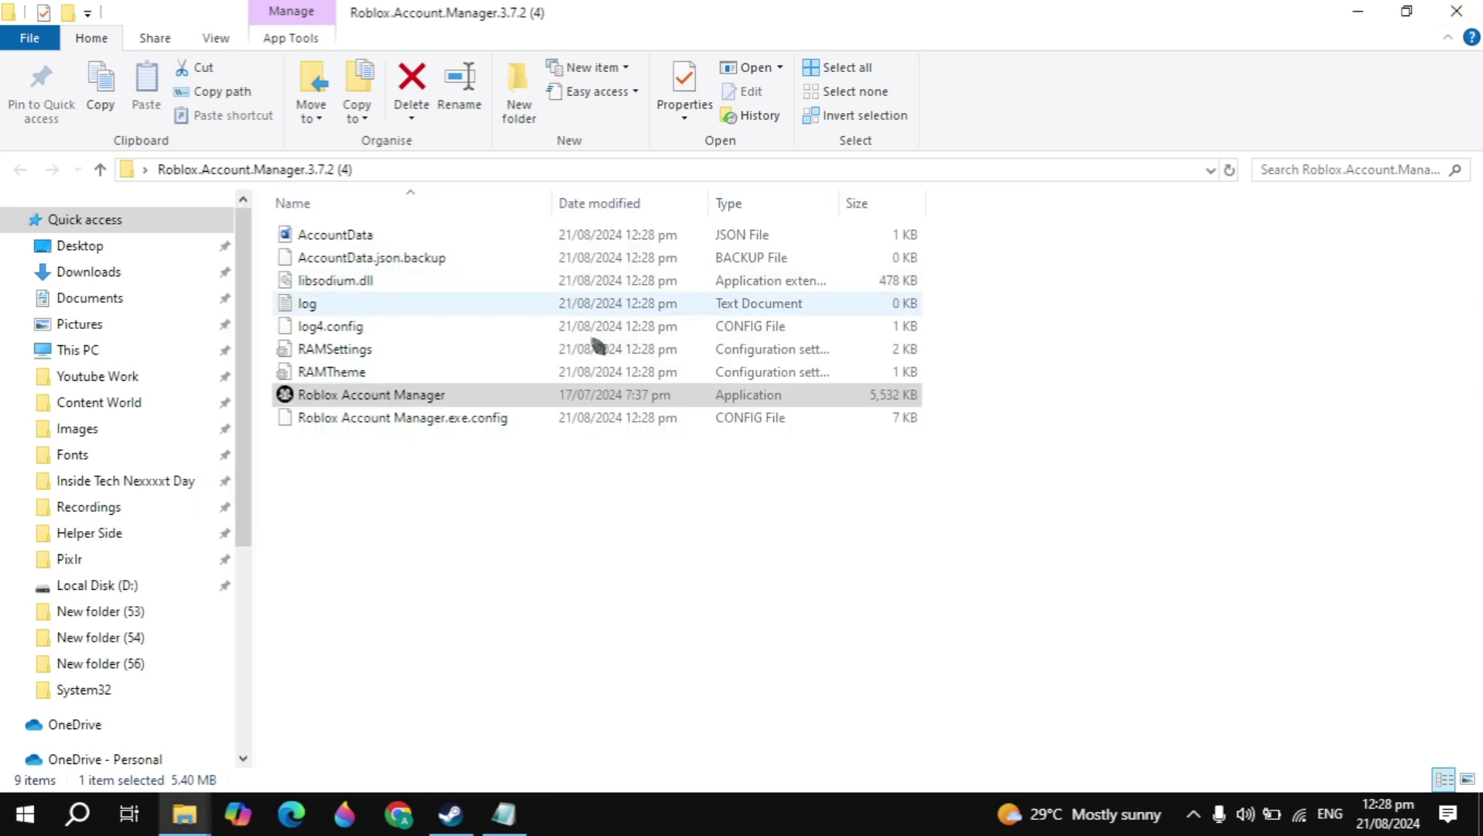
{"action": "left_click", "coordinate": [459, 399]}
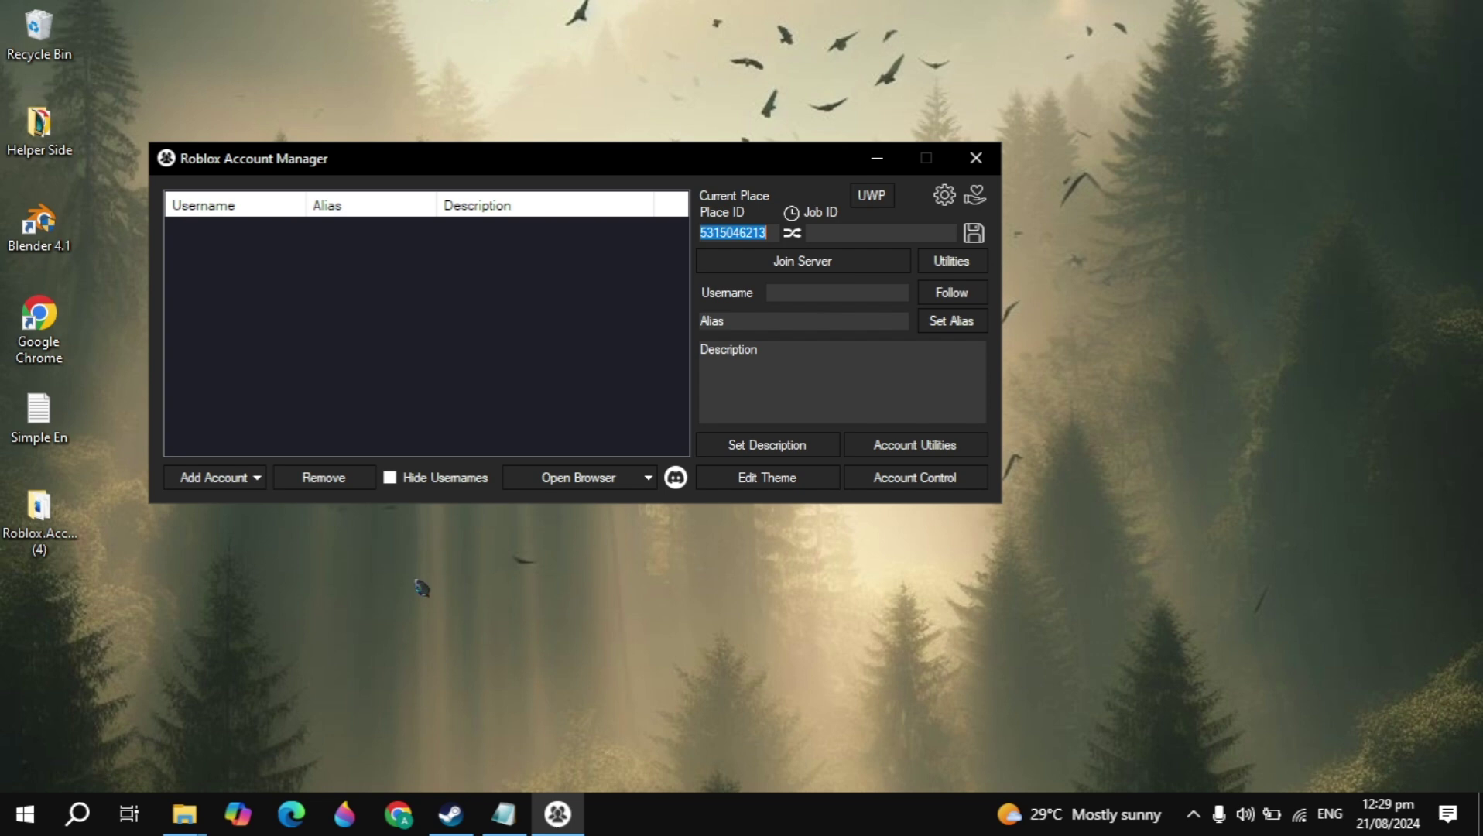
- Drag the Roblox Account Manager window's bottom edge down, then move the window up and right
{"action": "left_click_drag", "start_coordinate": [479, 506], "coordinate": [484, 684]}
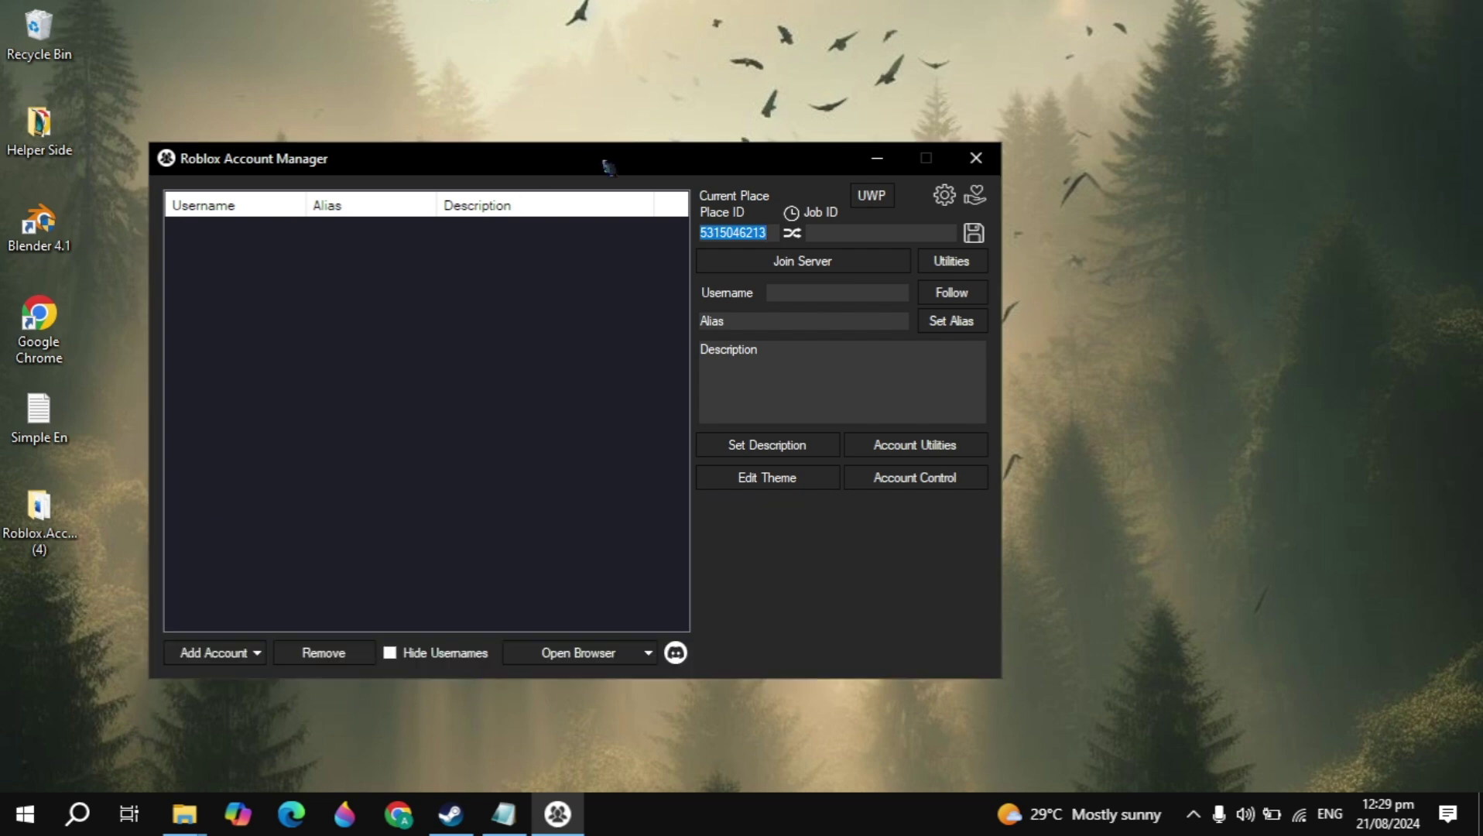
{"action": "left_click_drag", "start_coordinate": [608, 168], "coordinate": [777, 107]}
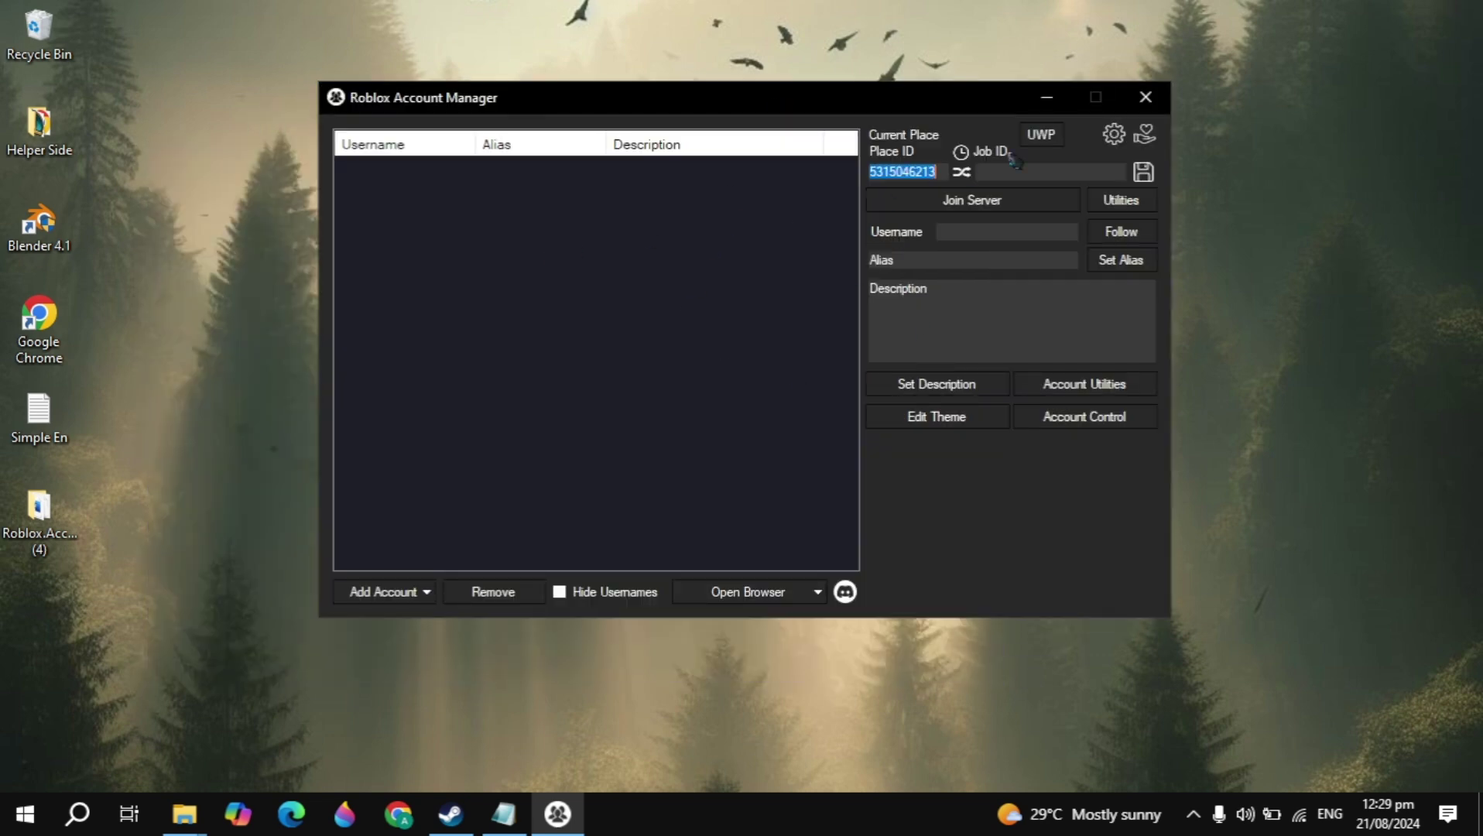